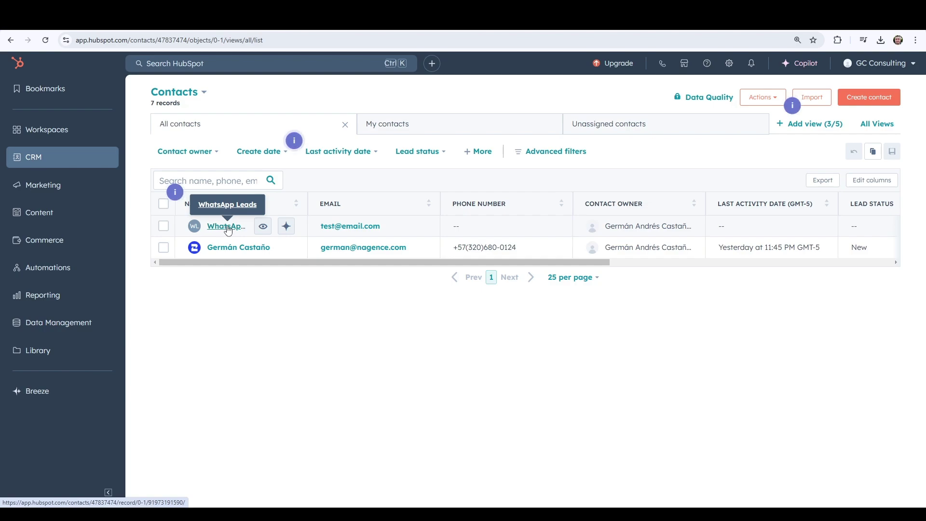
Open the WhatsApp Leads contact record
{"action": "left_click", "coordinate": [228, 230]}
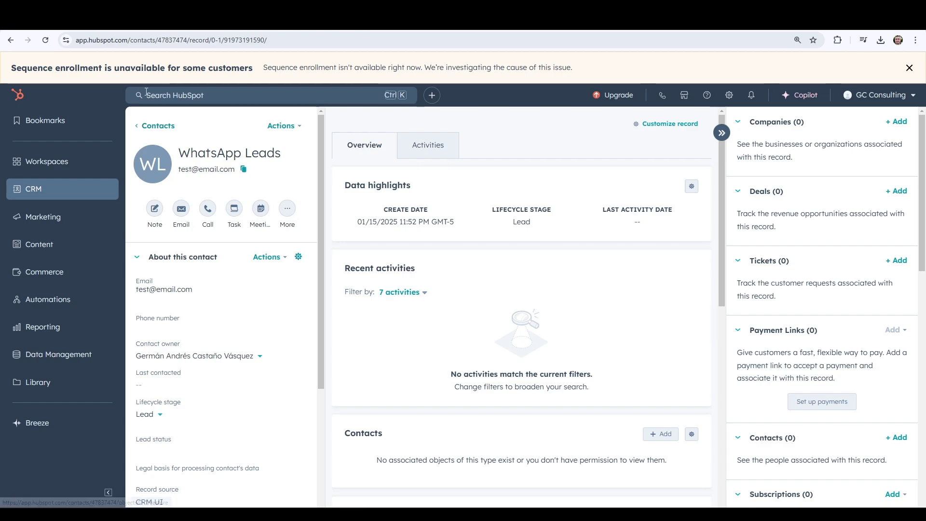
{"action": "left_click", "coordinate": [146, 95]}
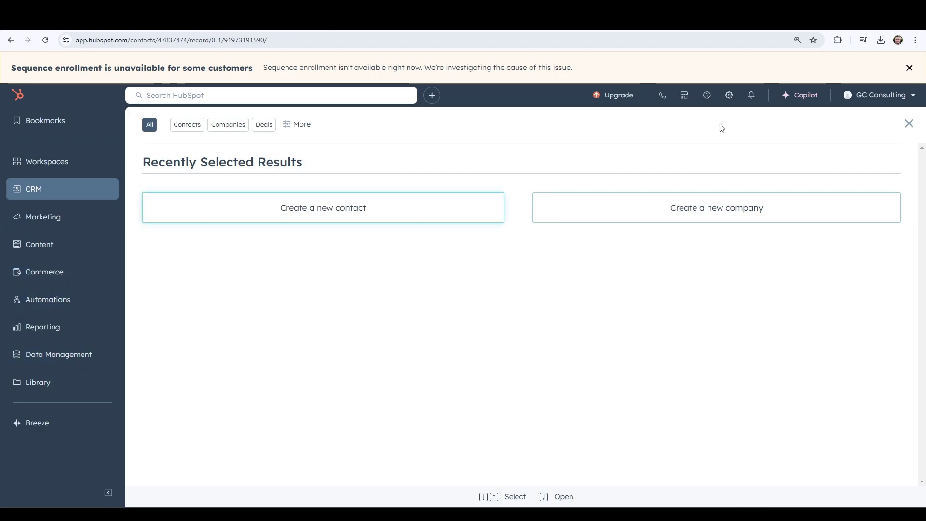
Go to the private apps settings of the HubSpot account and start a new private app
{"action": "left_click", "coordinate": [724, 97]}
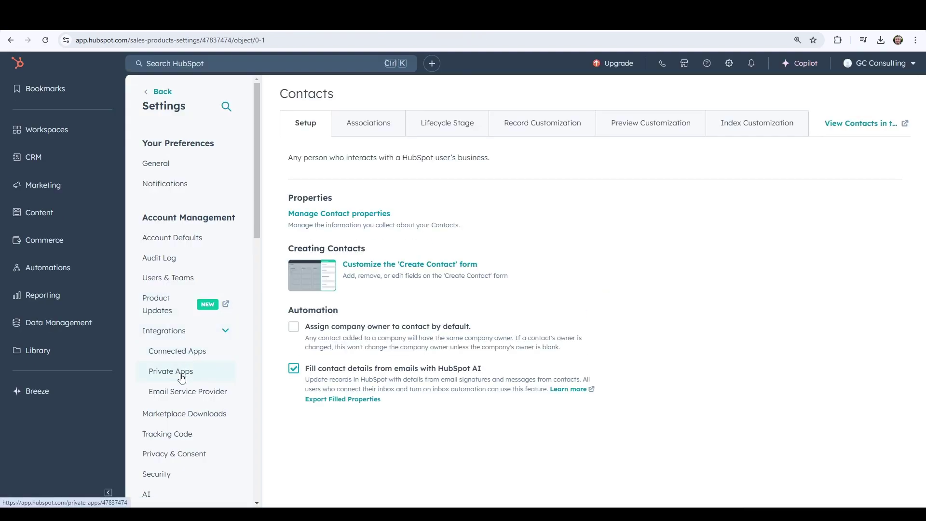
{"action": "left_click", "coordinate": [181, 378]}
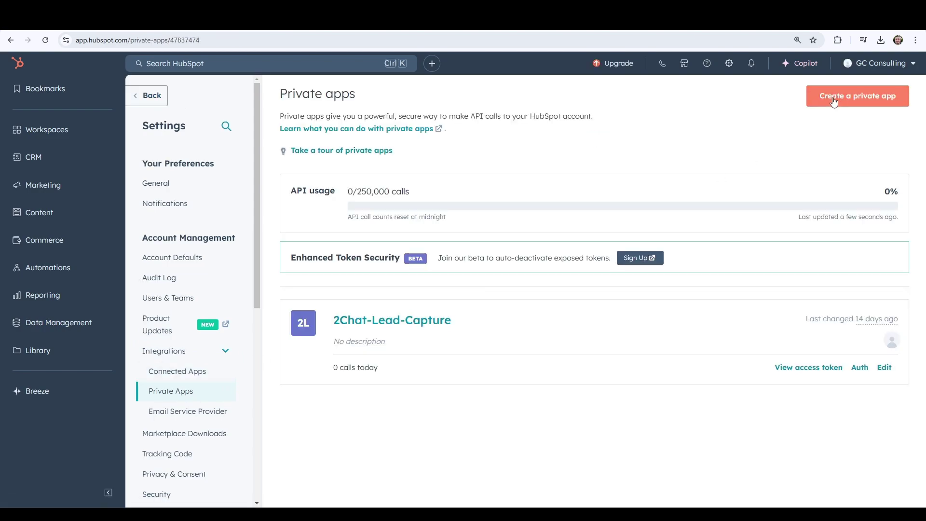
{"action": "left_click", "coordinate": [835, 100]}
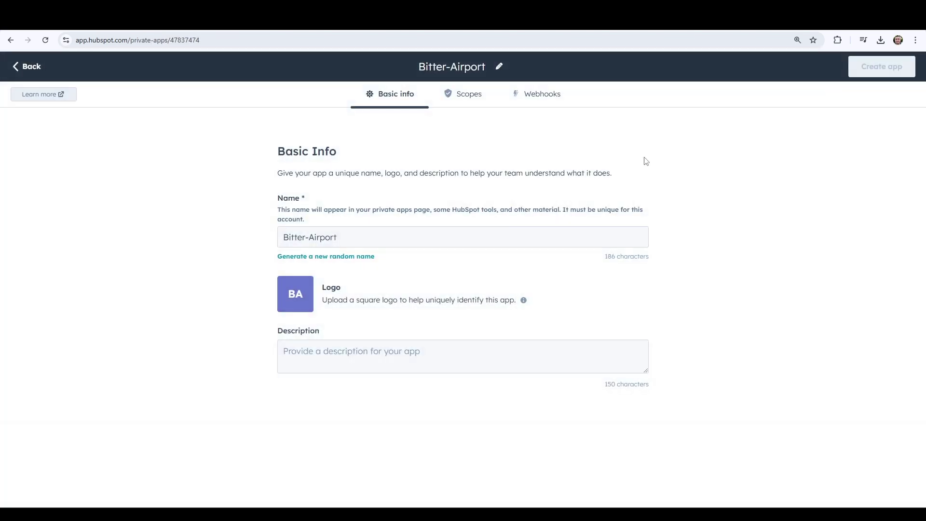
Name the new private app "2Chat Leads App"
{"action": "left_click", "coordinate": [349, 233]}
{"action": "left_click_drag", "start_coordinate": [349, 233], "coordinate": [257, 241]}
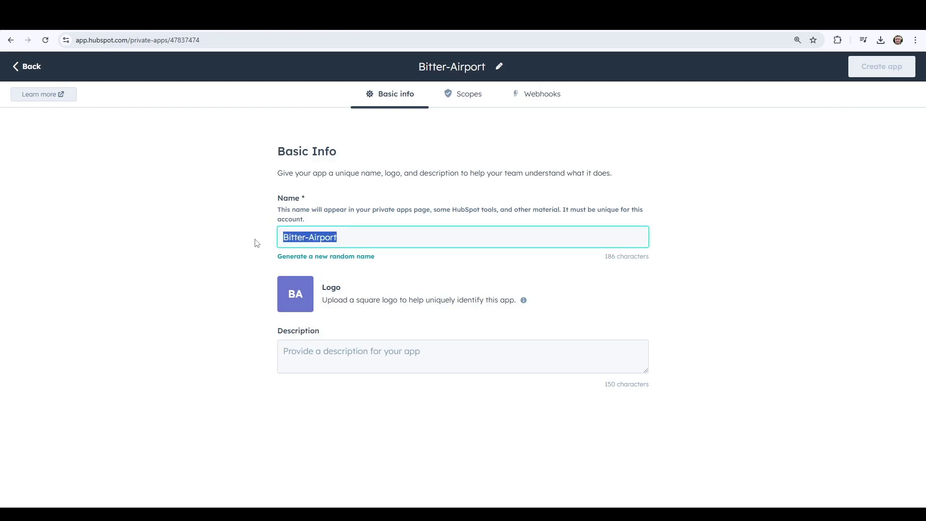
{"action": "type", "text": "2Chat "}
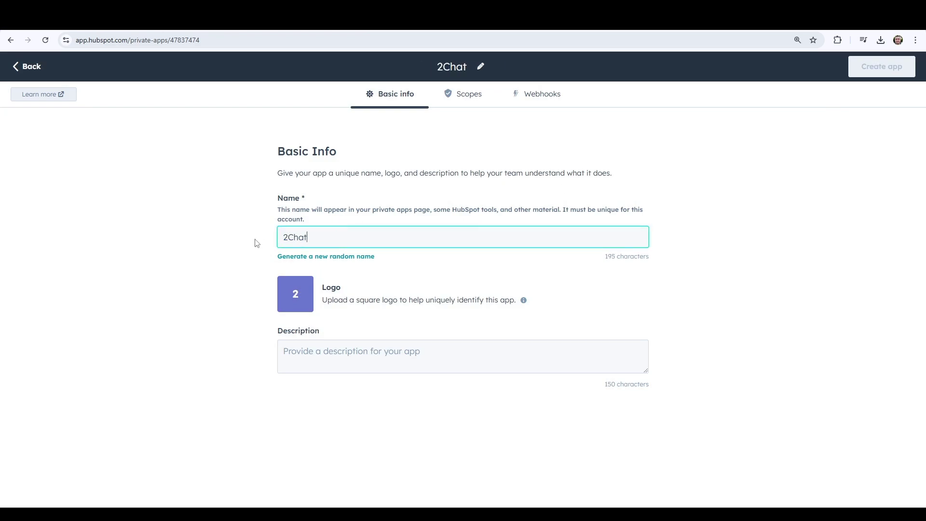
{"action": "type", "text": "Lead"}
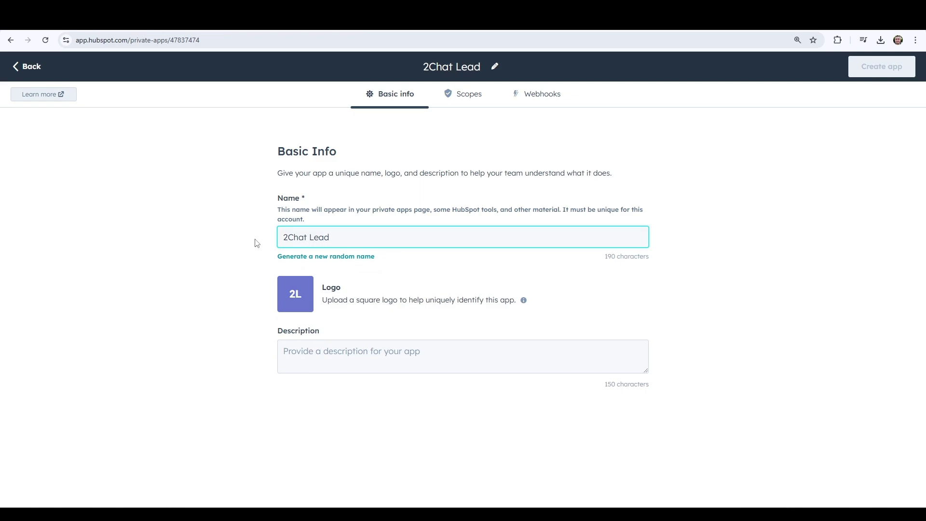
{"action": "type", "text": "s"}
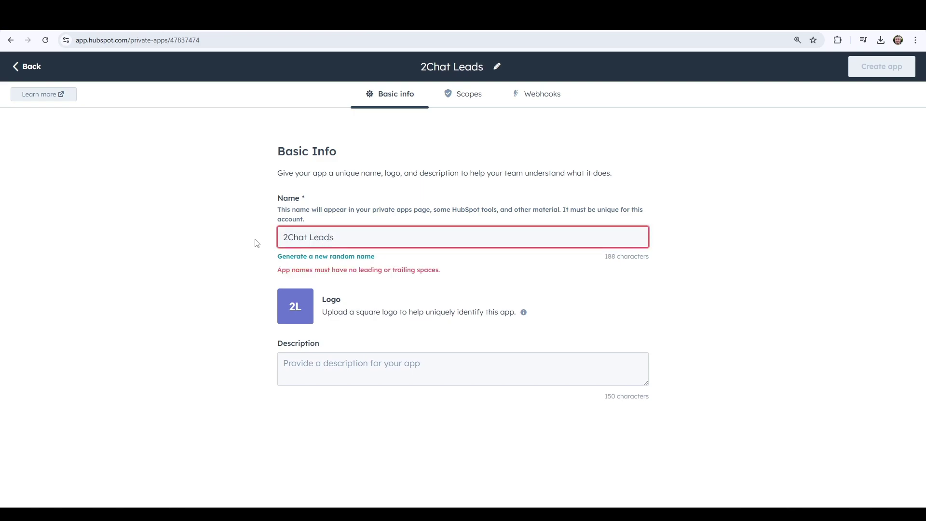
{"action": "type", "text": " App"}
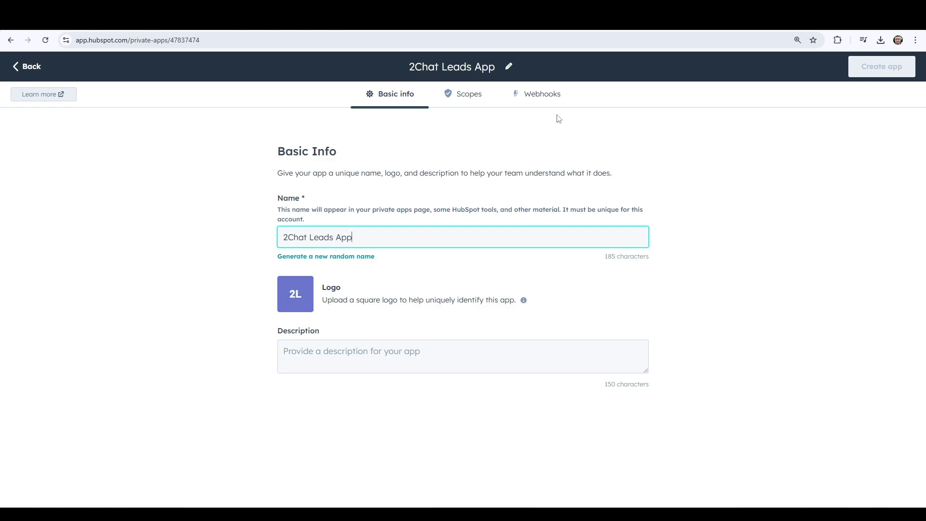
Add the scopes crm.objects.contacts.read, crm.objects.contacts.write, crm.schemas.contacts.read and crm.schemas.contacts.write to the app
{"action": "left_click", "coordinate": [476, 96]}
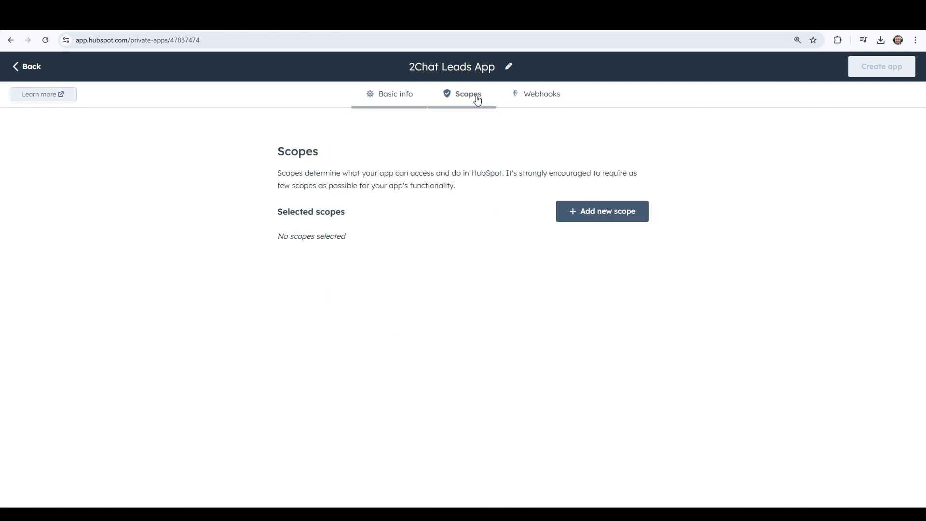
{"action": "left_click", "coordinate": [593, 216]}
{"action": "left_click", "coordinate": [587, 210]}
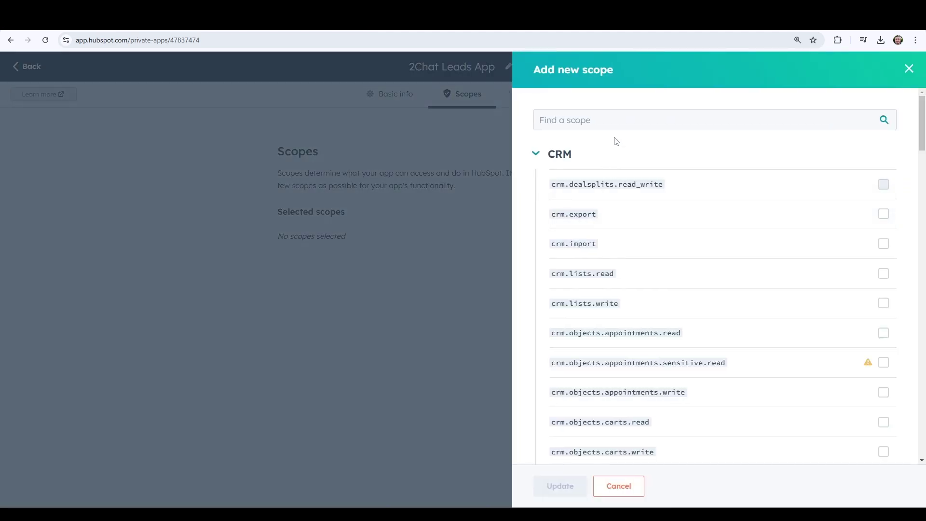
{"action": "left_click", "coordinate": [598, 122]}
{"action": "type", "text": "conta"}
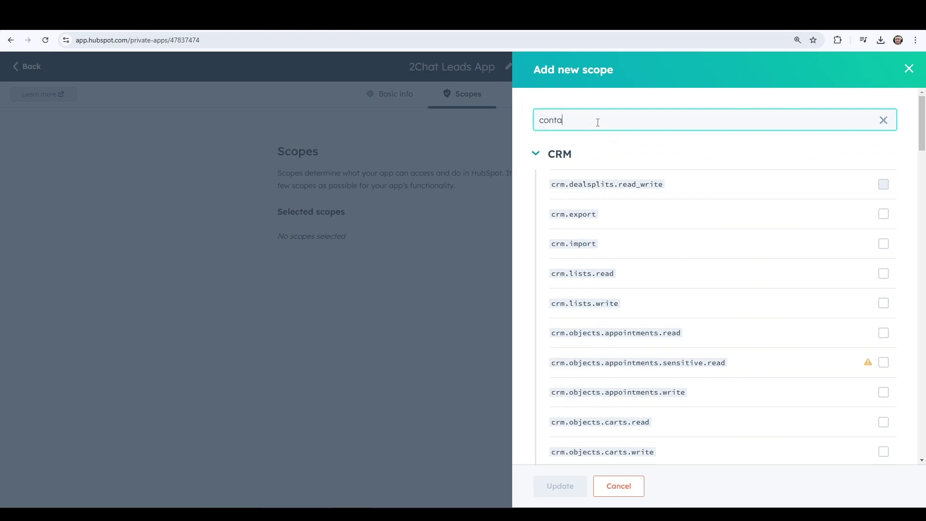
{"action": "type", "text": "c"}
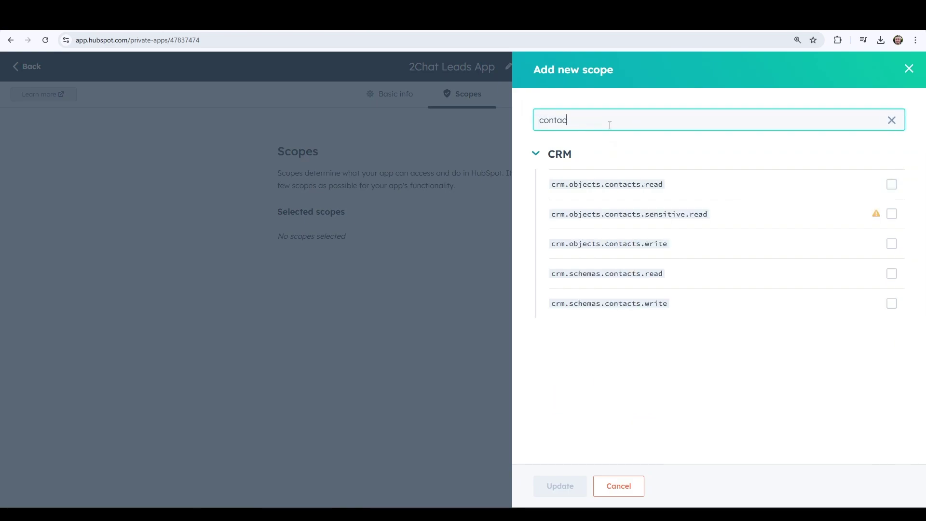
{"action": "left_click", "coordinate": [891, 185]}
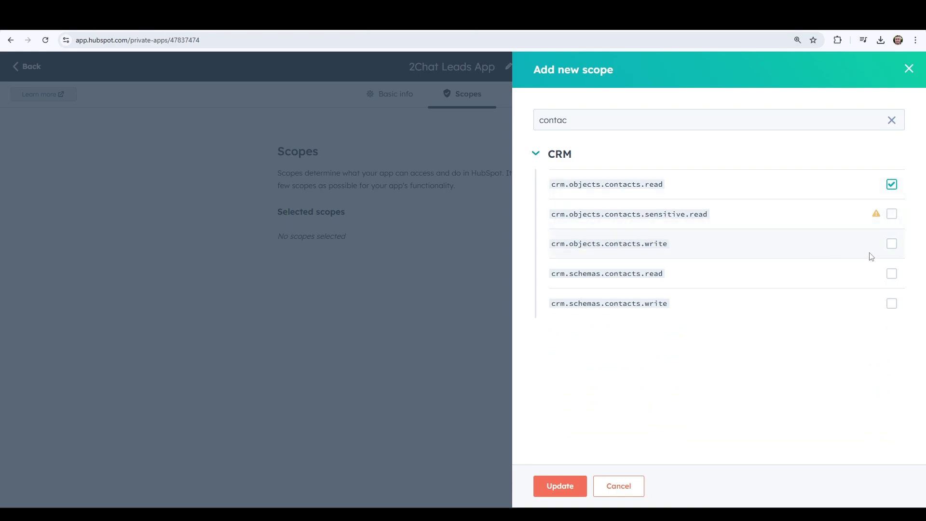
{"action": "left_click", "coordinate": [891, 244]}
{"action": "left_click", "coordinate": [893, 275]}
{"action": "left_click", "coordinate": [892, 304]}
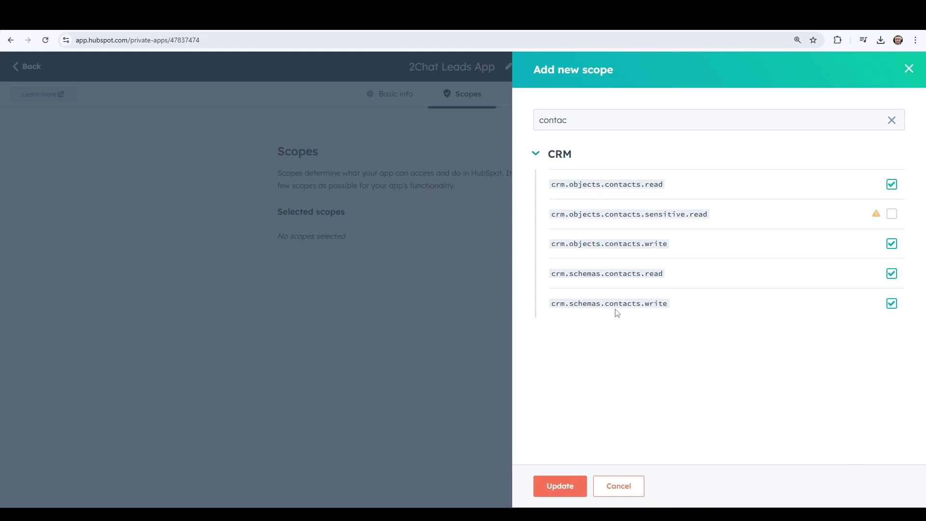
{"action": "left_click", "coordinate": [561, 485]}
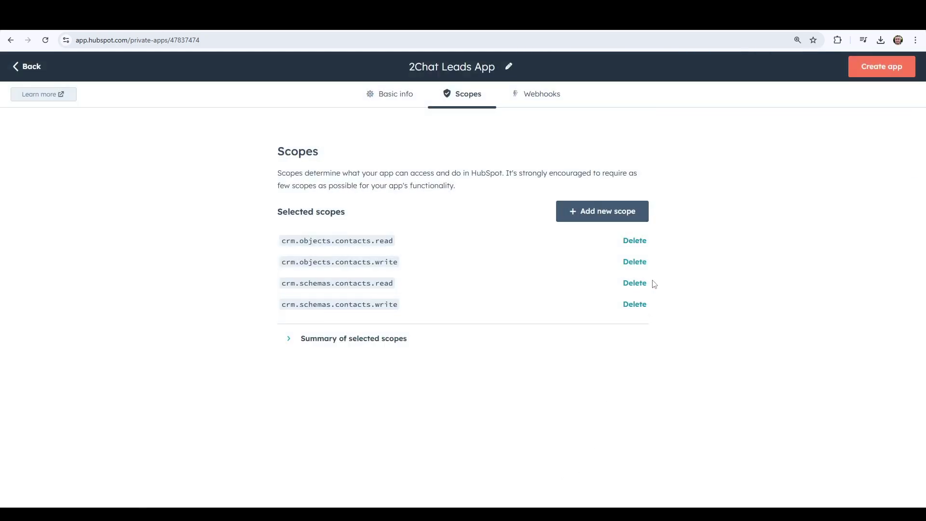
Create the private app and confirm the generation of its access token
{"action": "left_click", "coordinate": [880, 67]}
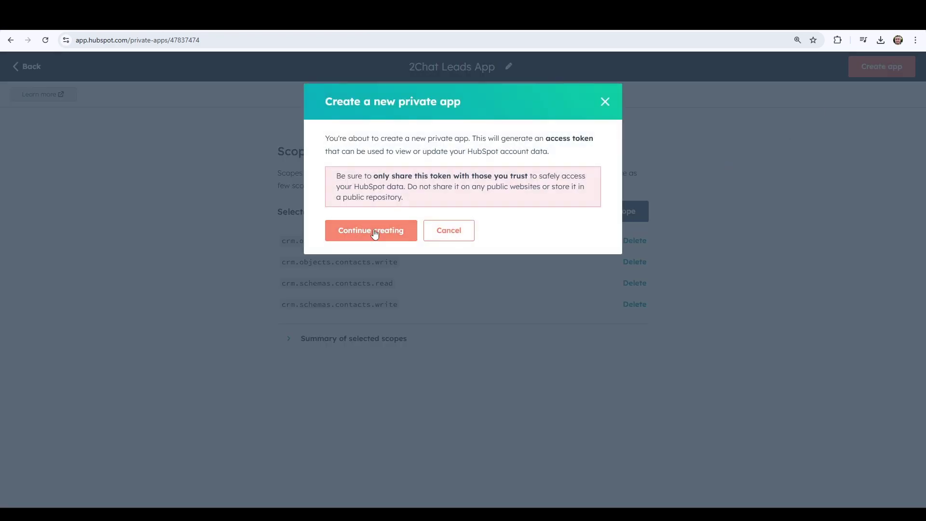
{"action": "left_click", "coordinate": [377, 233]}
{"action": "left_click", "coordinate": [379, 232]}
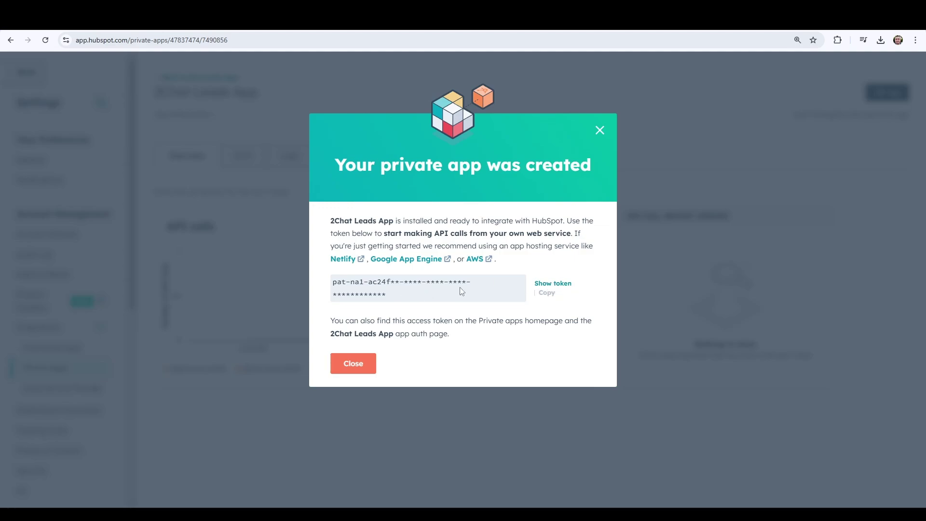
Reveal and copy the new app's access token and return to the list of private apps
{"action": "left_click", "coordinate": [557, 286]}
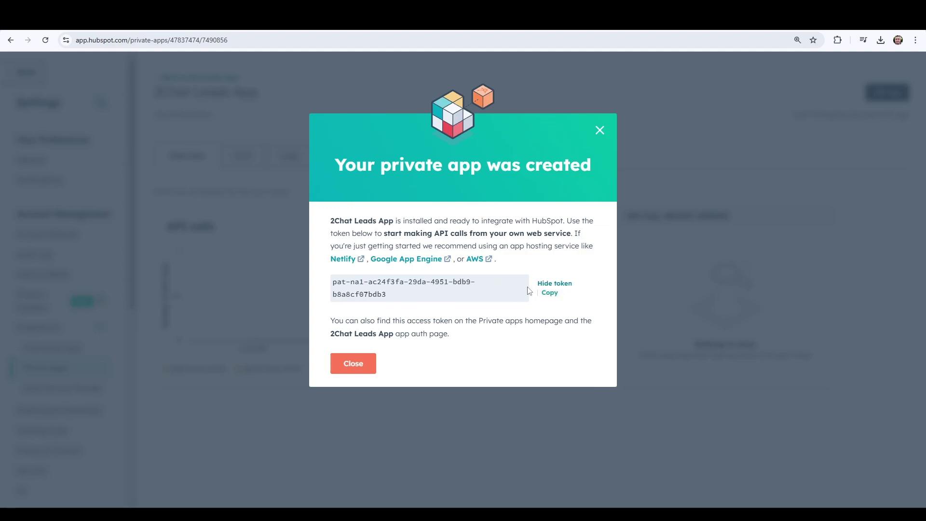
{"action": "left_click", "coordinate": [548, 294]}
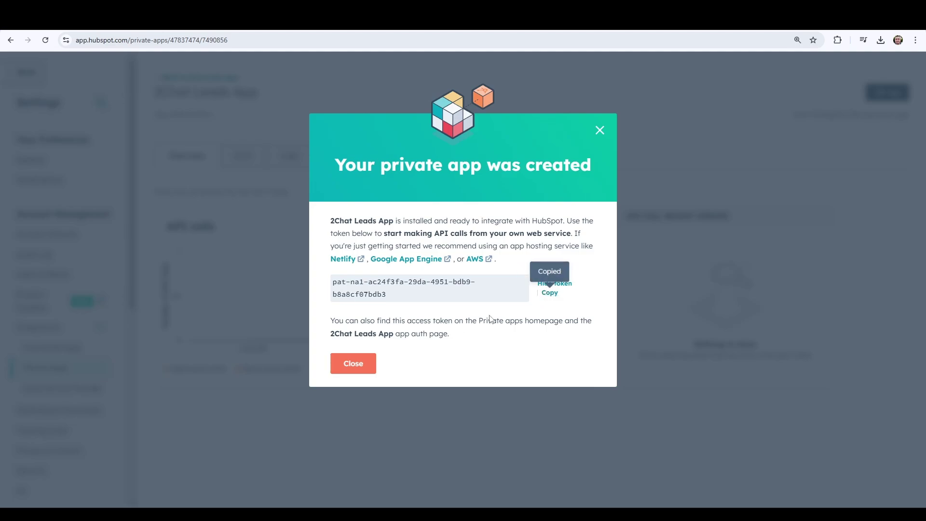
{"action": "left_click", "coordinate": [353, 370]}
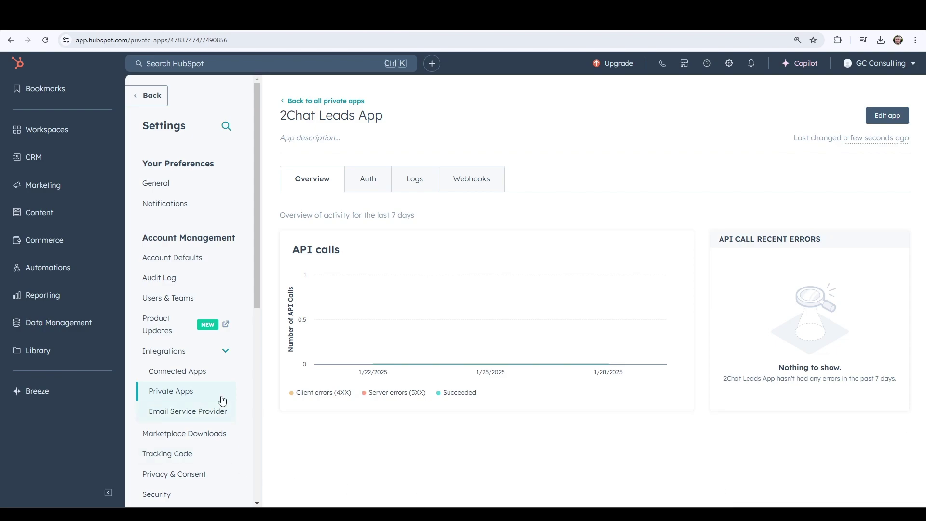
{"action": "left_click", "coordinate": [175, 392]}
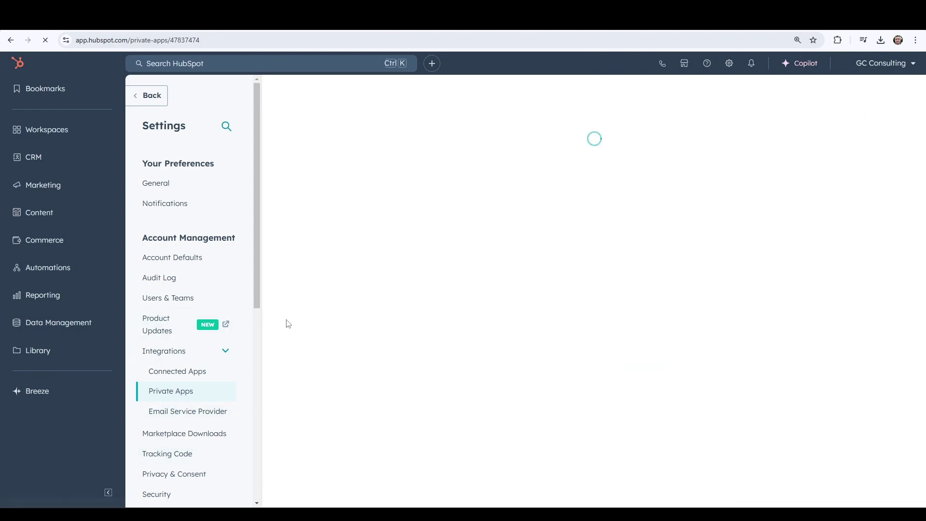
{"action": "scroll", "coordinate": [431, 312], "scroll_direction": "down", "scroll_amount": 1}
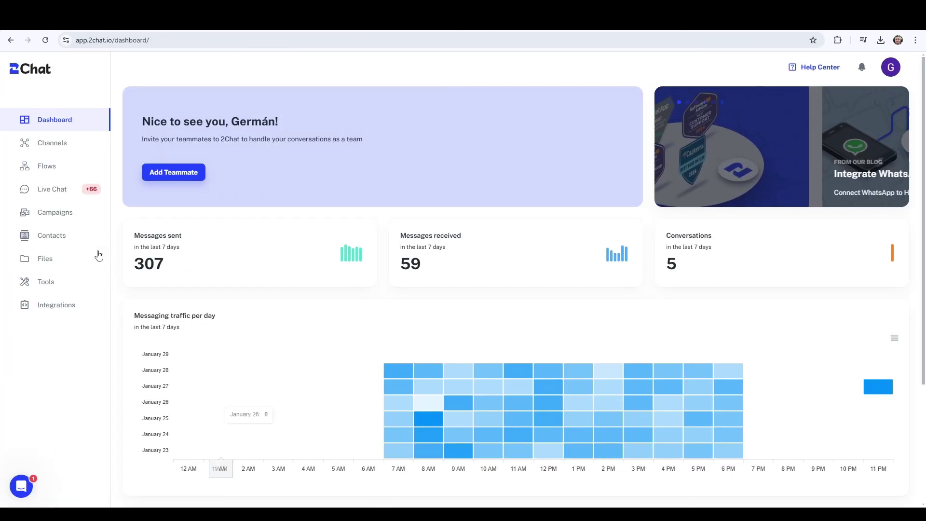
Switch to 2Chat, open the "Hubspot lead capture" flow and examine the settings of its initial trigger step
{"action": "left_click", "coordinate": [56, 169]}
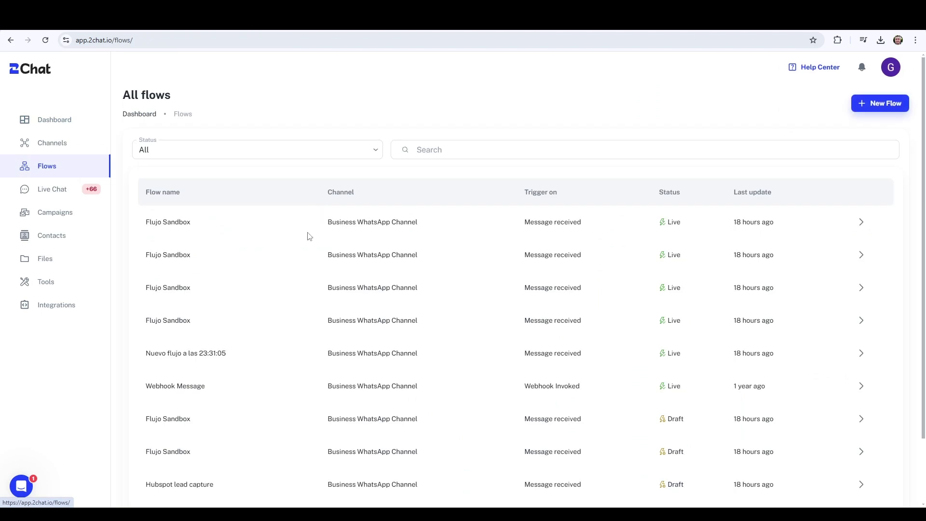
{"action": "scroll", "coordinate": [267, 374], "scroll_direction": "down", "scroll_amount": 2}
{"action": "left_click", "coordinate": [860, 410]}
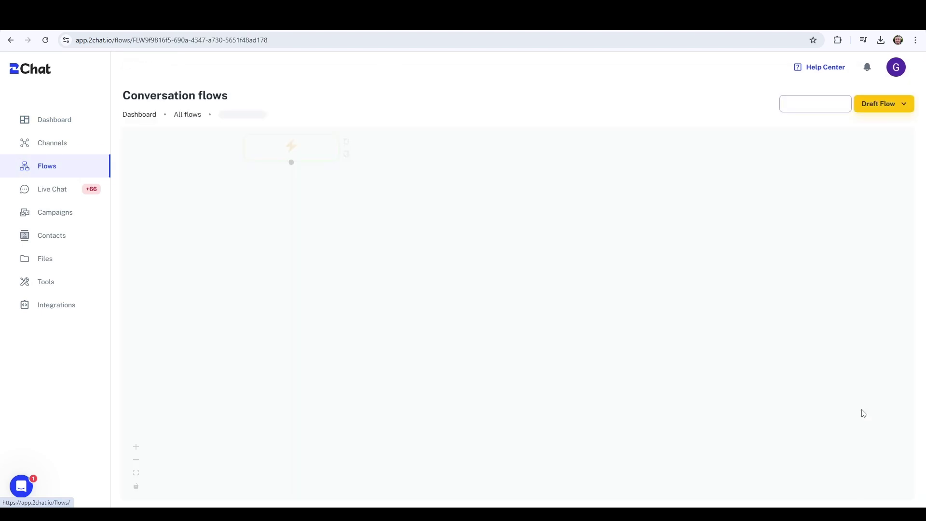
{"action": "left_click_drag", "start_coordinate": [631, 294], "coordinate": [587, 368]}
{"action": "scroll", "coordinate": [560, 213], "scroll_direction": "up", "scroll_amount": 4}
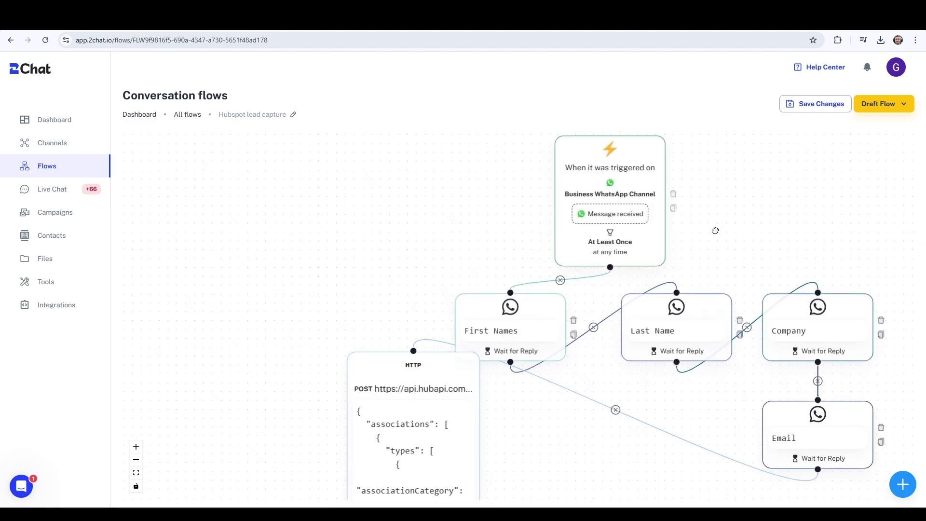
{"action": "left_click", "coordinate": [642, 186]}
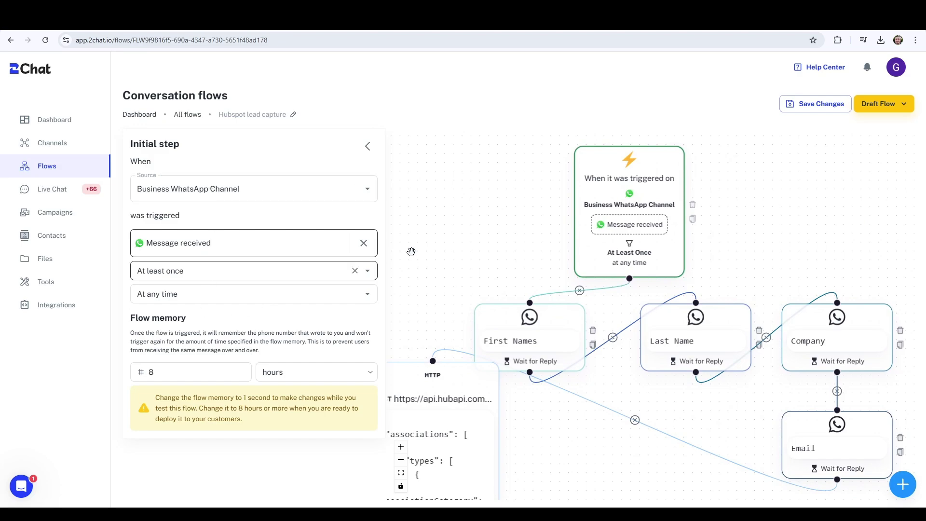
Move the First Names message block up beside the trigger and inspect the custom field that stores its reply
{"action": "left_click_drag", "start_coordinate": [514, 259], "coordinate": [534, 172]}
{"action": "left_click_drag", "start_coordinate": [542, 246], "coordinate": [501, 190]}
{"action": "left_click", "coordinate": [489, 196]}
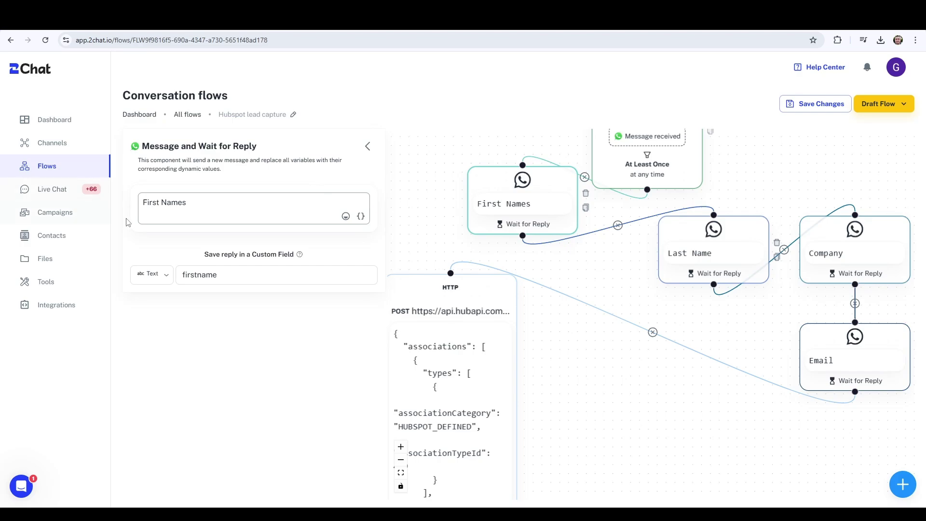
{"action": "left_click", "coordinate": [240, 273]}
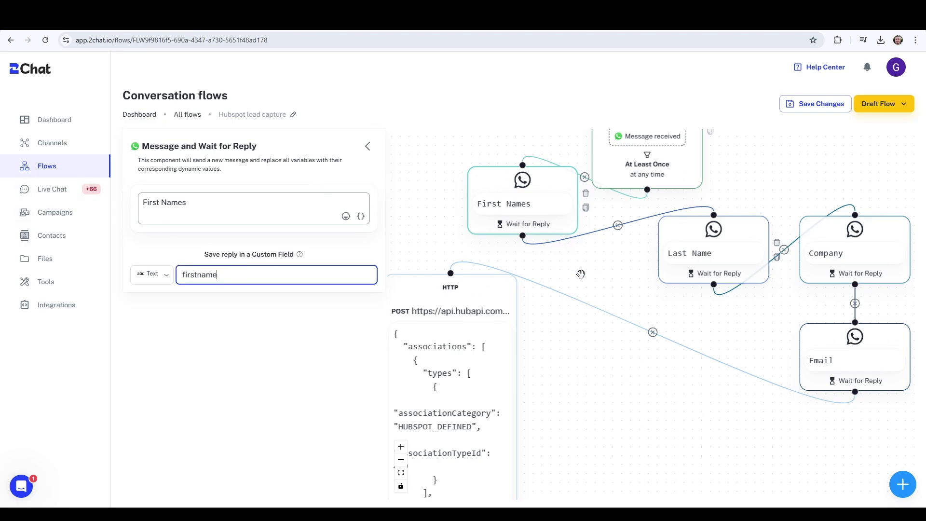
Examine which custom fields store the replies of the Last Name, Company and Email message blocks
{"action": "left_click", "coordinate": [694, 247]}
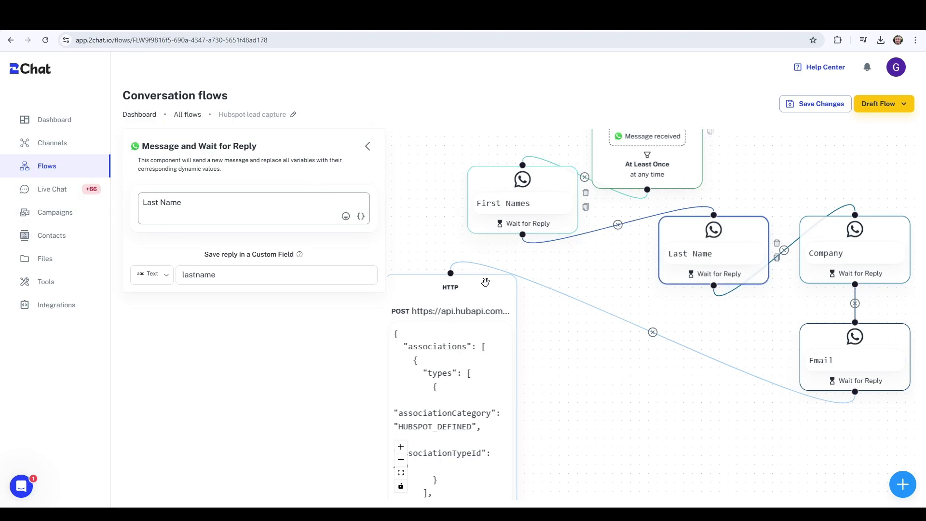
{"action": "left_click", "coordinate": [260, 277]}
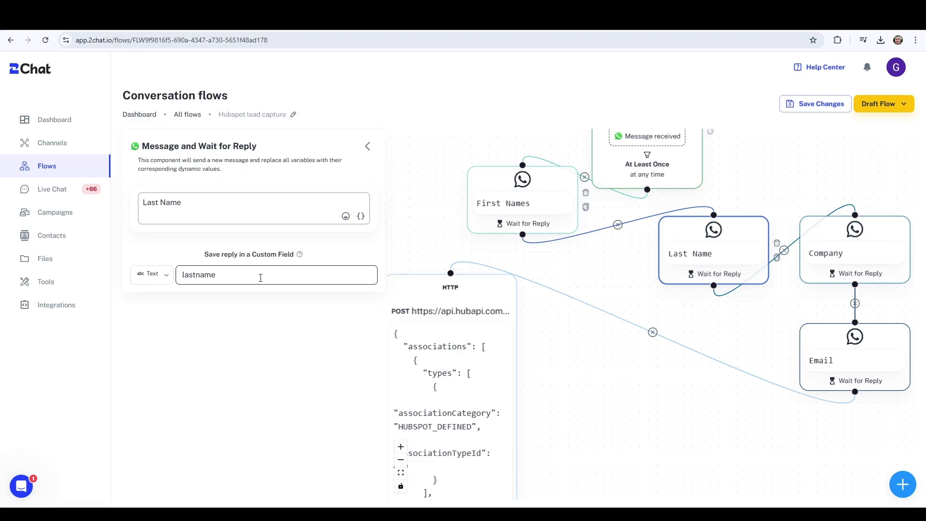
{"action": "left_click", "coordinate": [839, 246]}
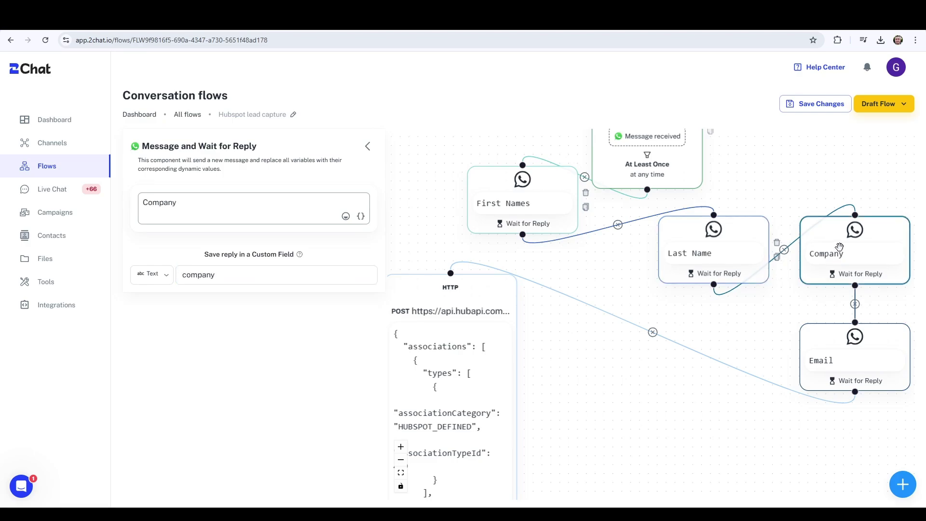
{"action": "left_click", "coordinate": [271, 276]}
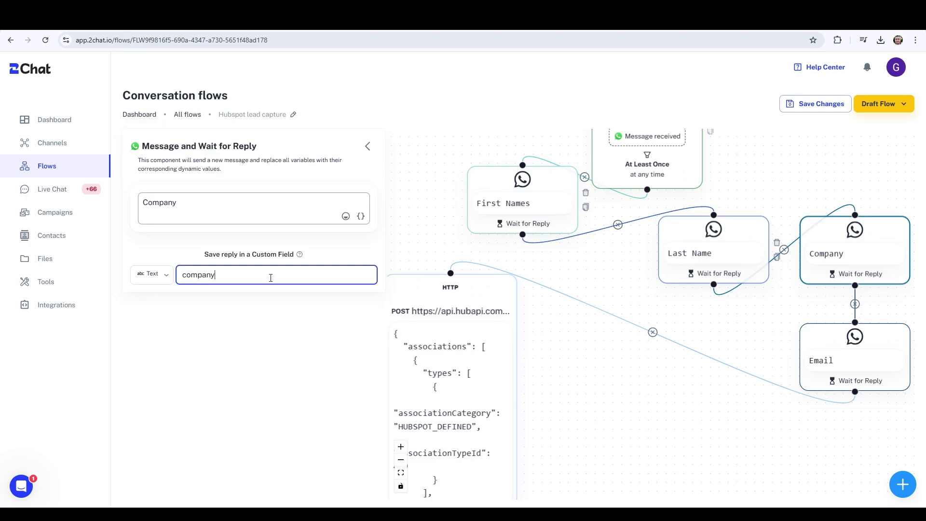
{"action": "left_click_drag", "start_coordinate": [835, 348], "coordinate": [835, 349]}
{"action": "left_click", "coordinate": [246, 274]}
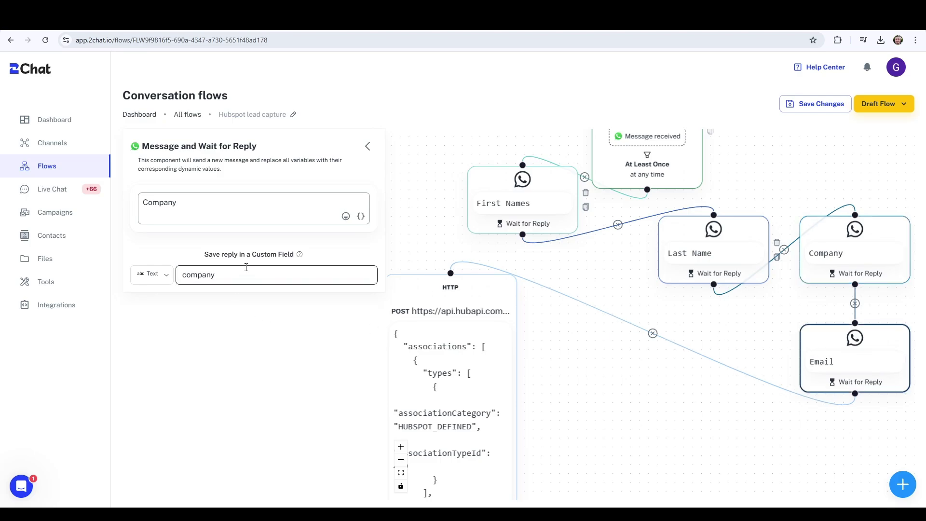
Move the HTTP request block clear of the settings and open its configuration
{"action": "left_click_drag", "start_coordinate": [577, 393], "coordinate": [628, 339]}
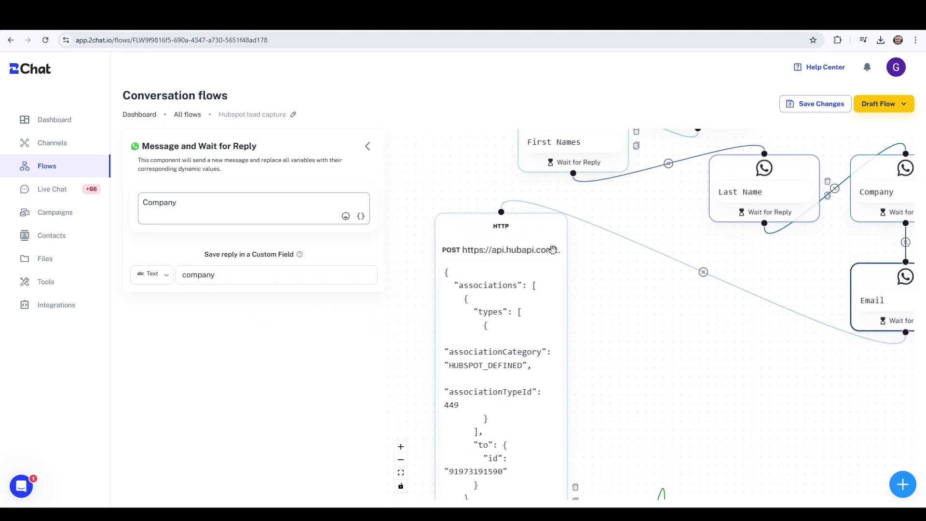
{"action": "left_click_drag", "start_coordinate": [529, 235], "coordinate": [594, 266]}
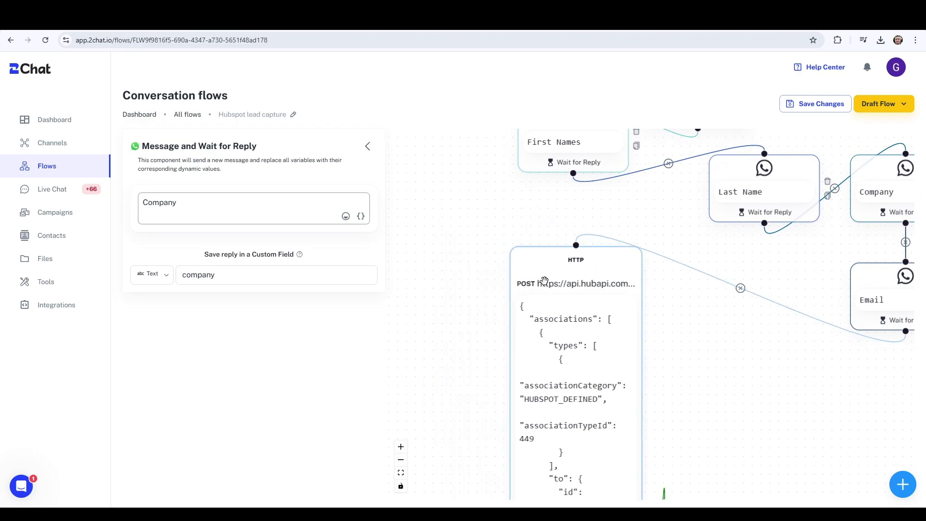
{"action": "left_click", "coordinate": [550, 258]}
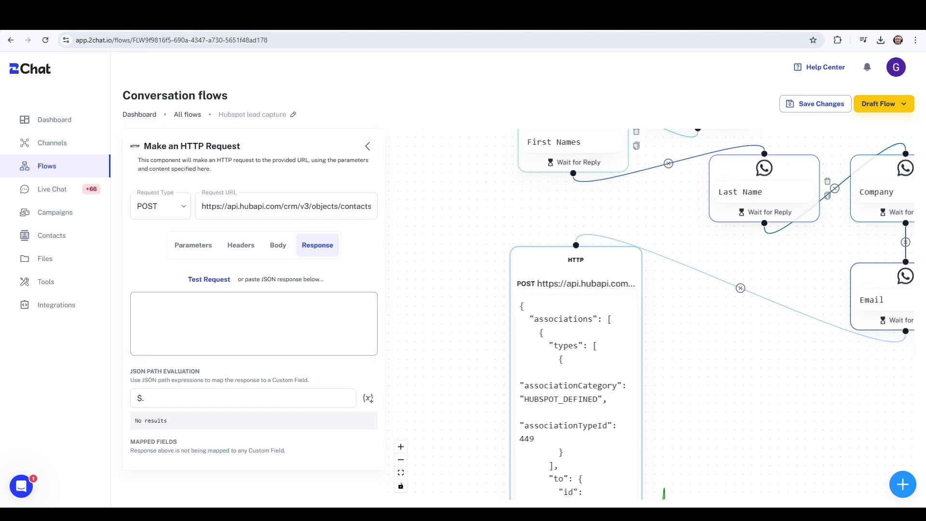
Switch to the HubSpot API reference and open the Contacts page among the CRM object endpoints
{"action": "key", "text": "ctrl+Tab"}
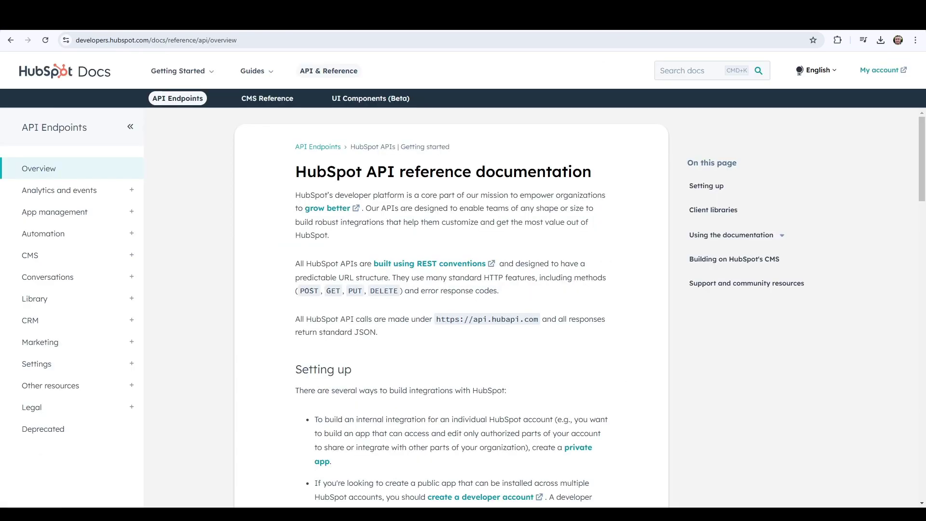
{"action": "left_click", "coordinate": [58, 326]}
{"action": "scroll", "coordinate": [61, 337], "scroll_direction": "down", "scroll_amount": 3}
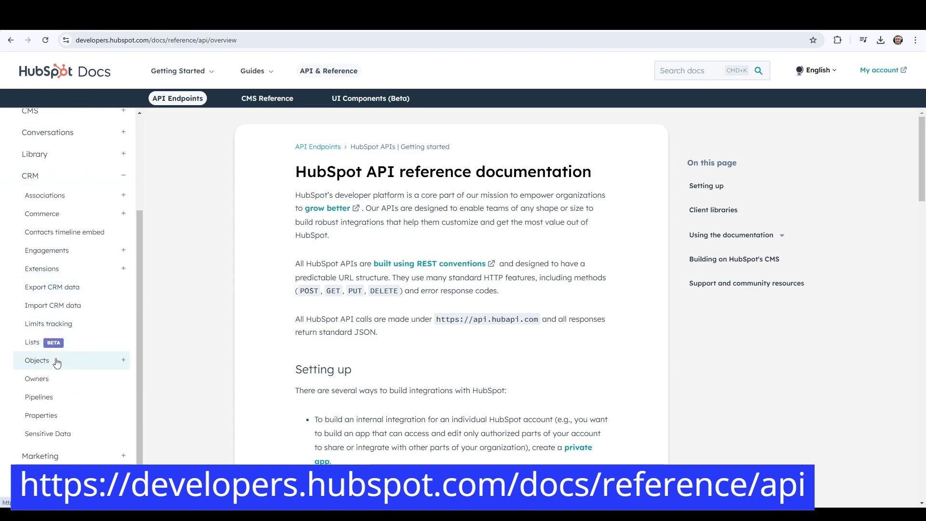
{"action": "left_click", "coordinate": [57, 362]}
{"action": "scroll", "coordinate": [57, 362], "scroll_direction": "down", "scroll_amount": 3}
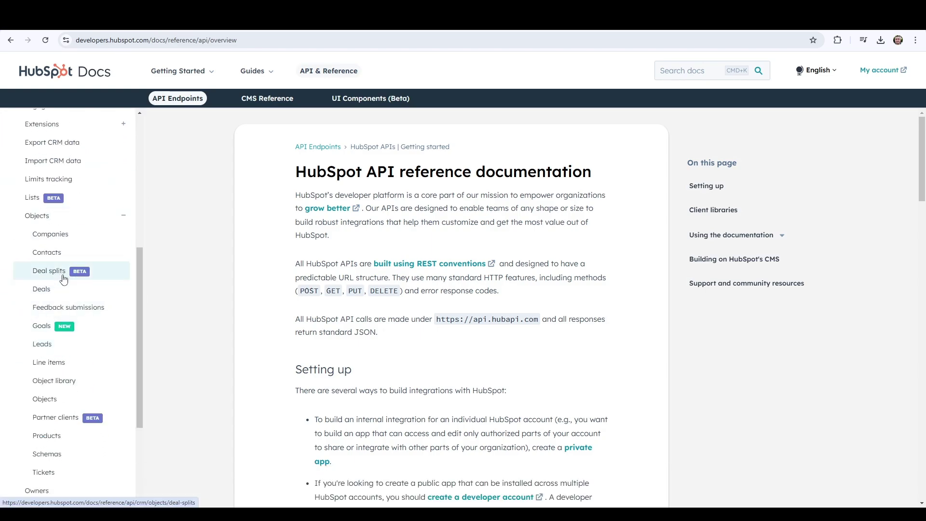
{"action": "left_click", "coordinate": [46, 252]}
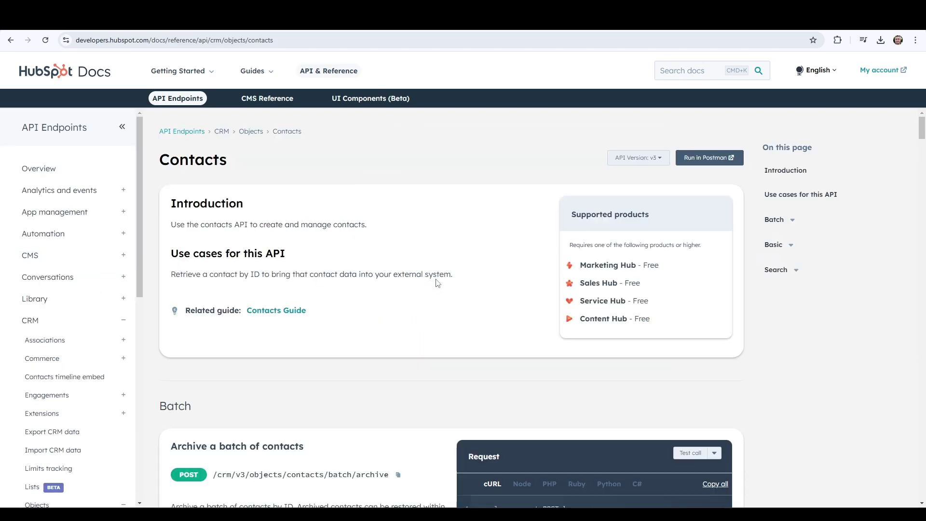
Find the basic "Create a contact" endpoint and select the URL in its cURL request example
{"action": "left_click", "coordinate": [792, 247]}
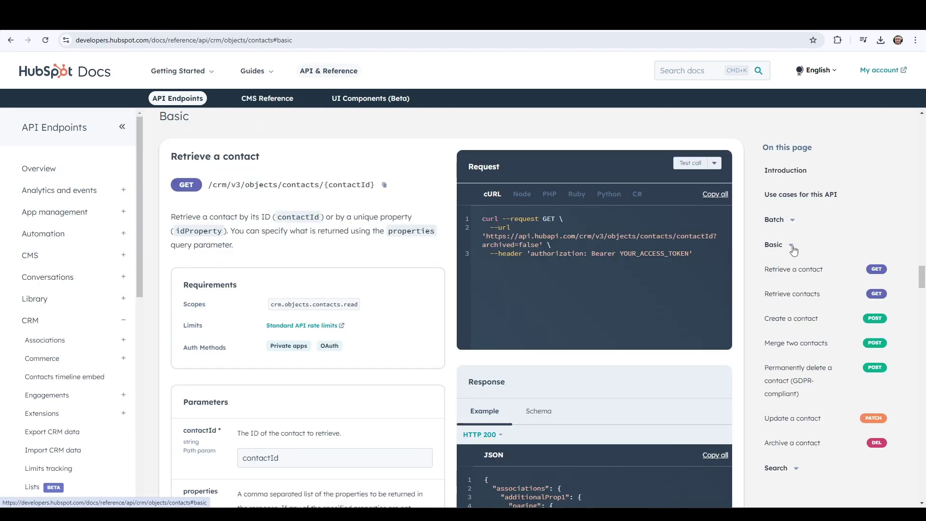
{"action": "left_click", "coordinate": [798, 317]}
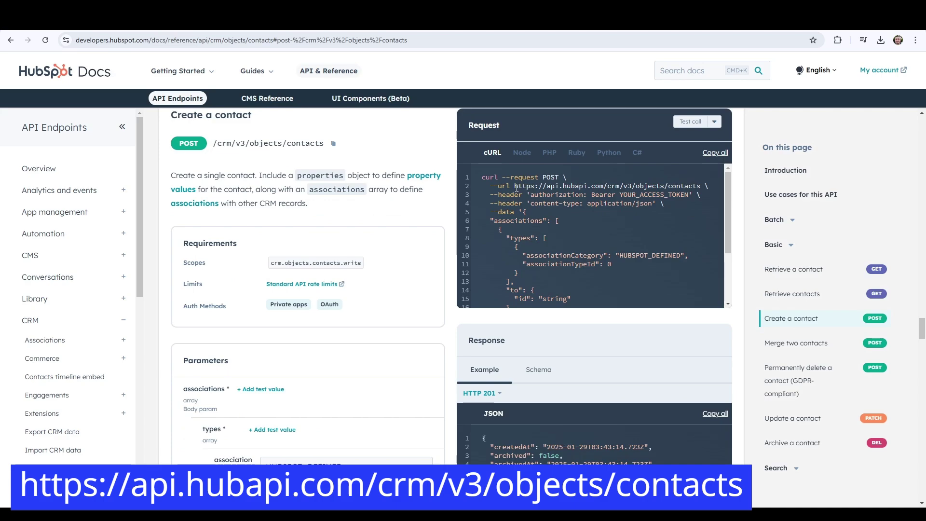
{"action": "left_click_drag", "start_coordinate": [539, 185], "coordinate": [703, 186]}
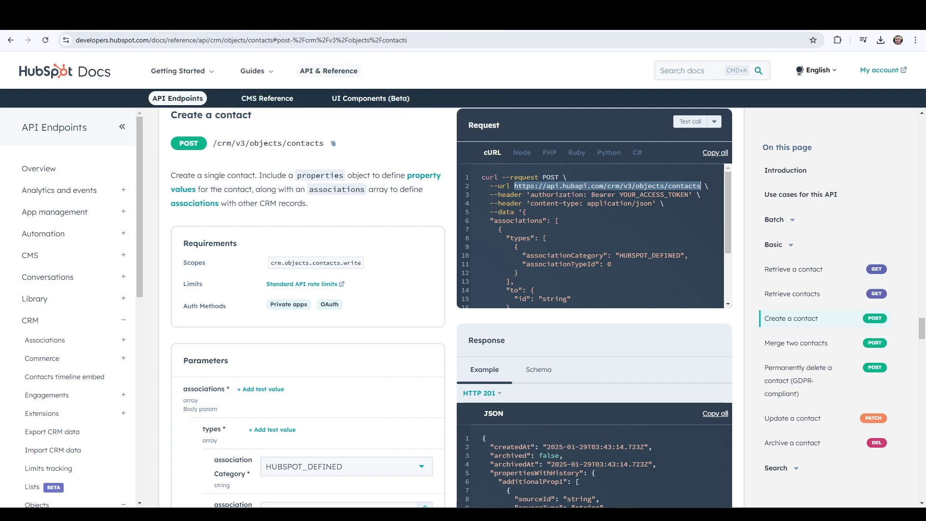
Return to the 2Chat flow and inspect the HTTP request's query parameters and headers
{"action": "left_click", "coordinate": [371, 24]}
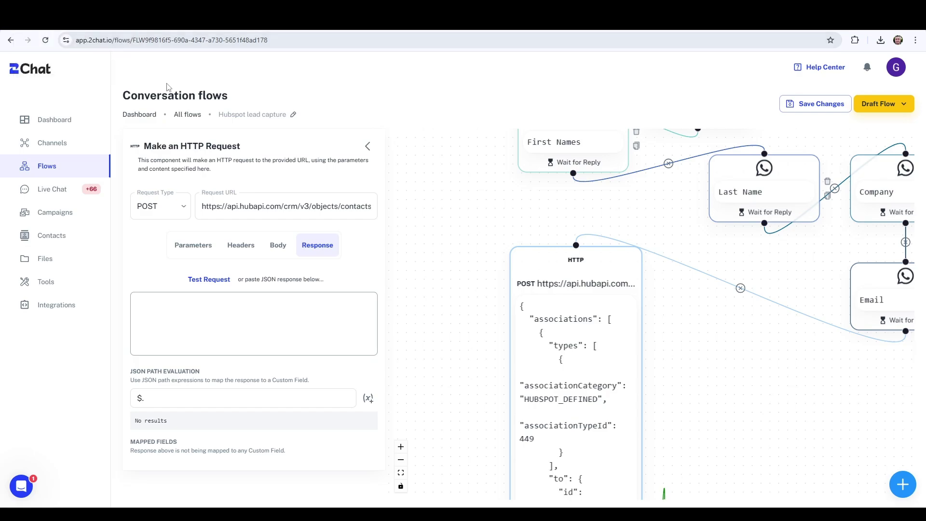
{"action": "left_click", "coordinate": [223, 311]}
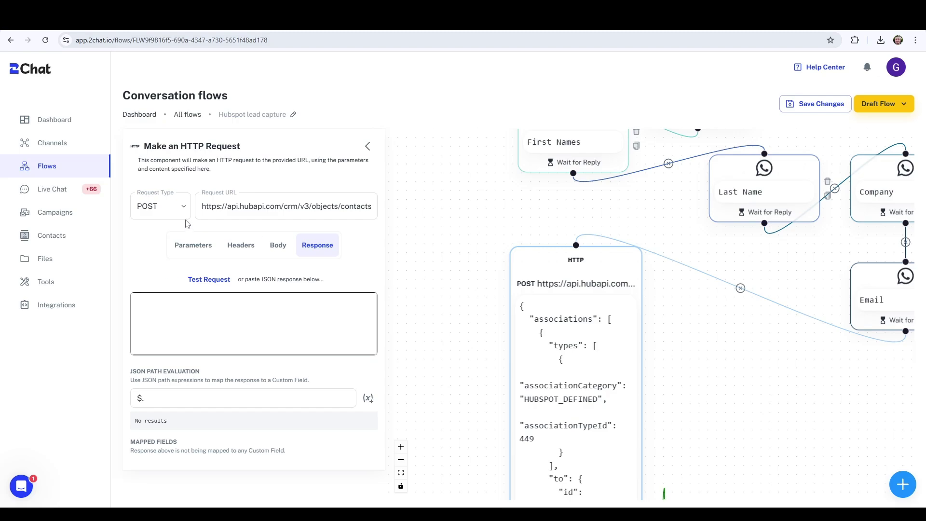
{"action": "left_click_drag", "start_coordinate": [422, 204], "coordinate": [434, 180]}
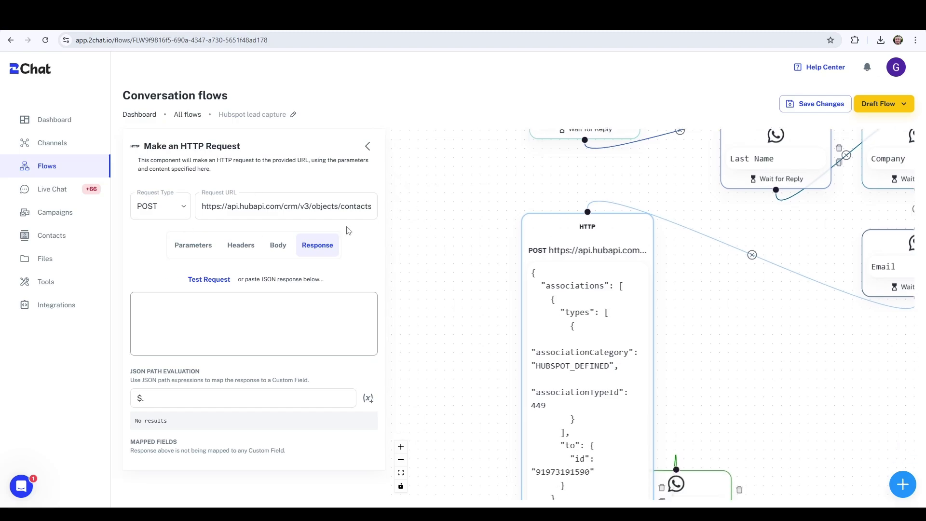
{"action": "left_click", "coordinate": [195, 247]}
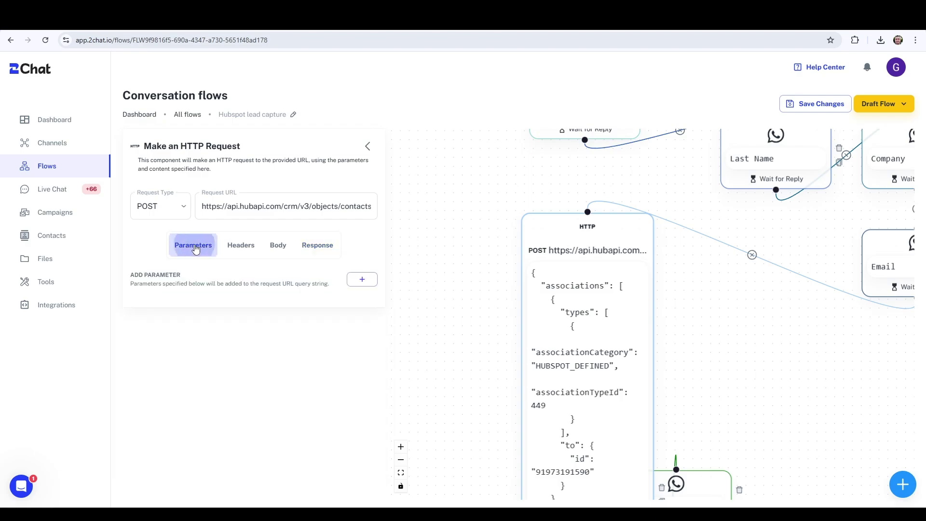
{"action": "left_click", "coordinate": [242, 255]}
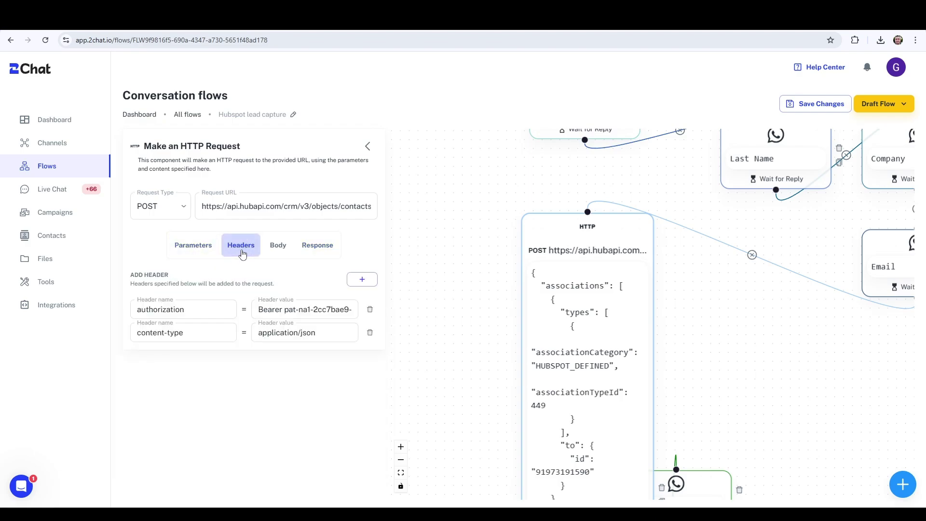
Check the authorization header's name and the HTTP request's URL against the documented contact-creation endpoint
{"action": "left_click", "coordinate": [182, 311]}
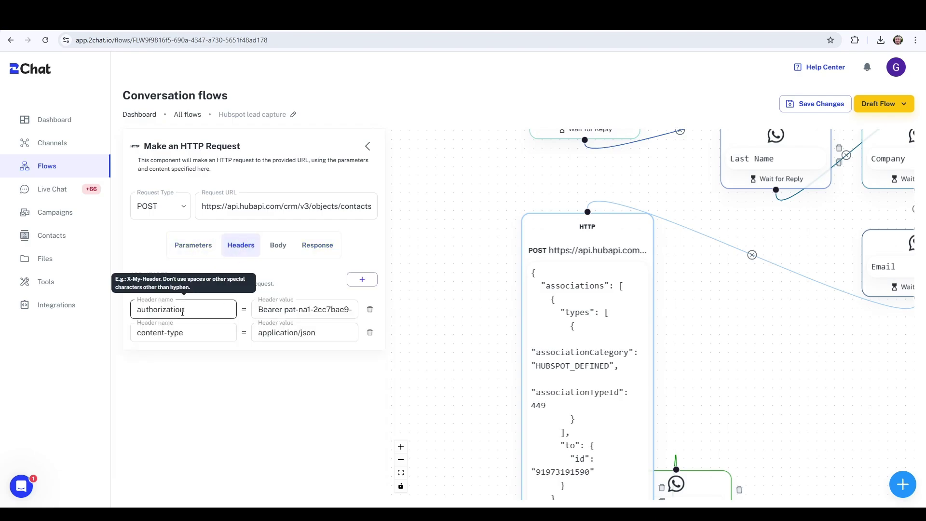
{"action": "left_click", "coordinate": [204, 271]}
{"action": "left_click", "coordinate": [229, 206]}
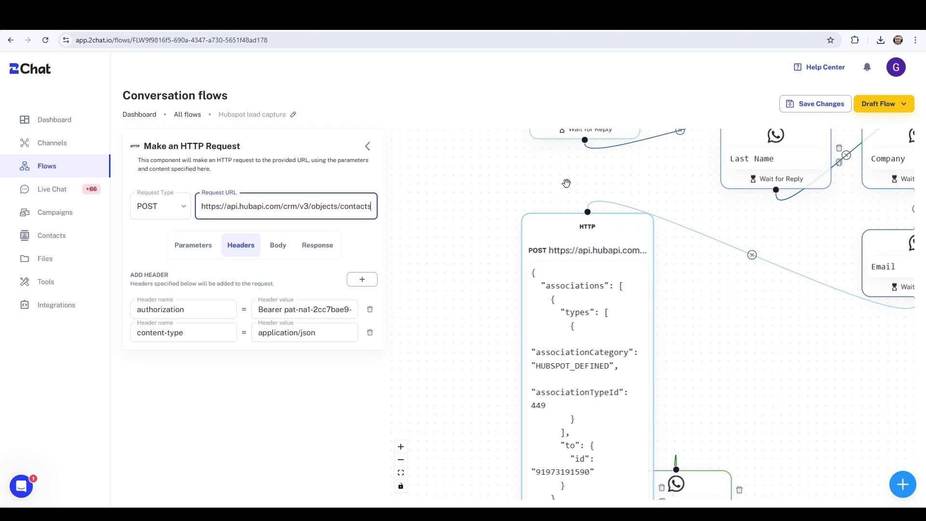
{"action": "key", "text": "ctrl+a"}
{"action": "key", "text": "Home"}
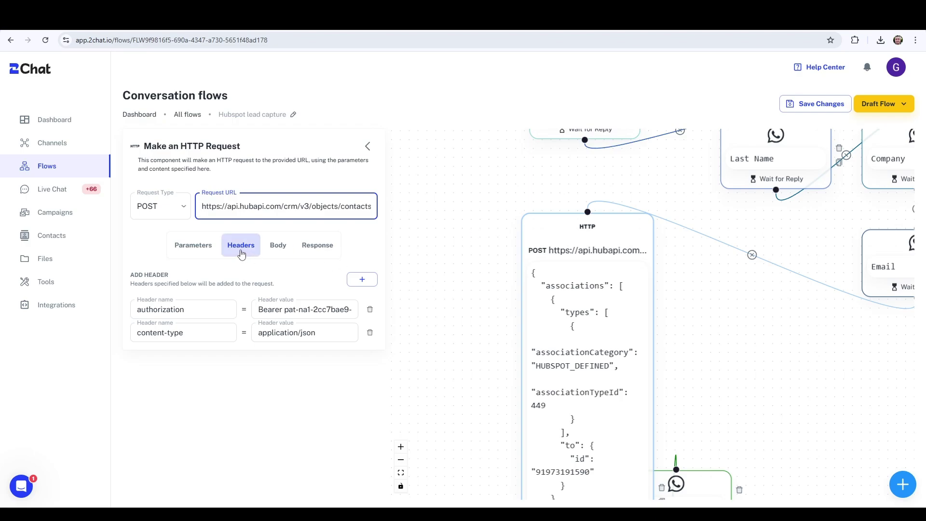
Check the authorization header, then switch to HubSpot and copy the 2Chat-Lead-Capture private app's access token
{"action": "left_click", "coordinate": [207, 311]}
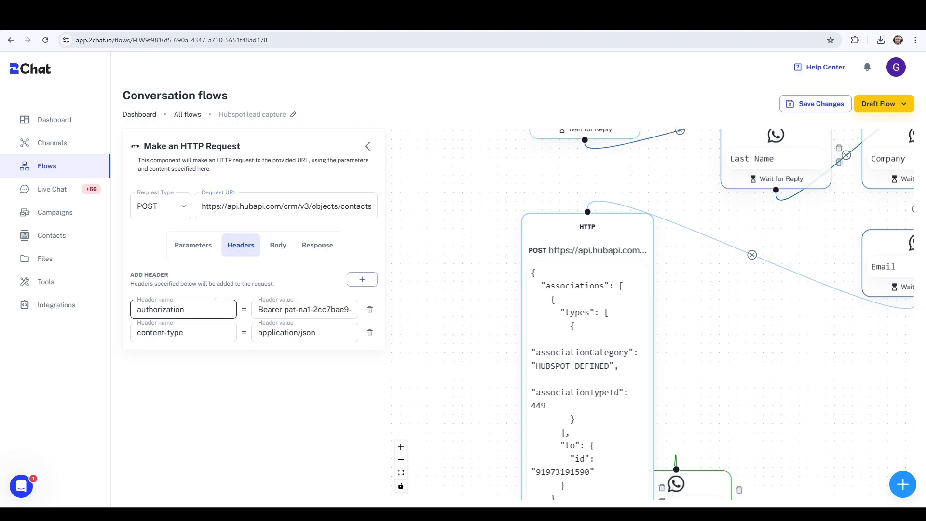
{"action": "left_click", "coordinate": [295, 311]}
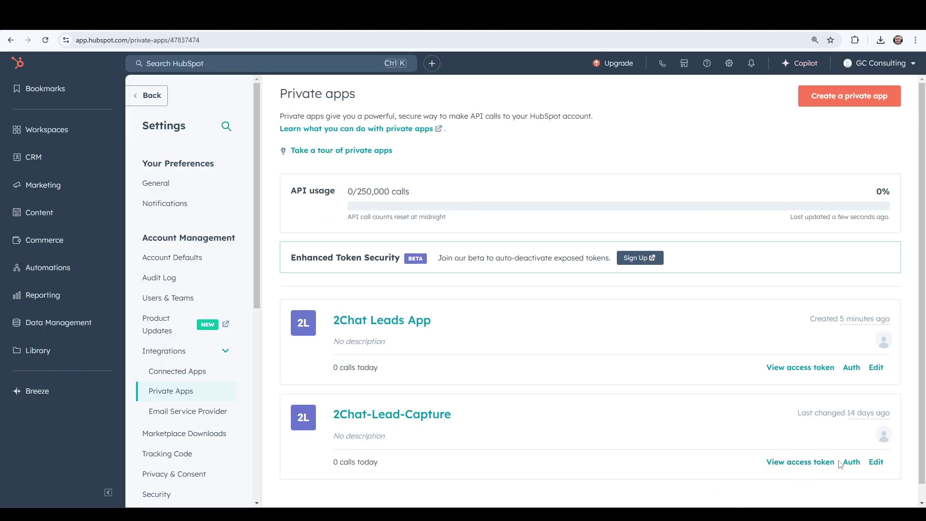
{"action": "left_click", "coordinate": [814, 467]}
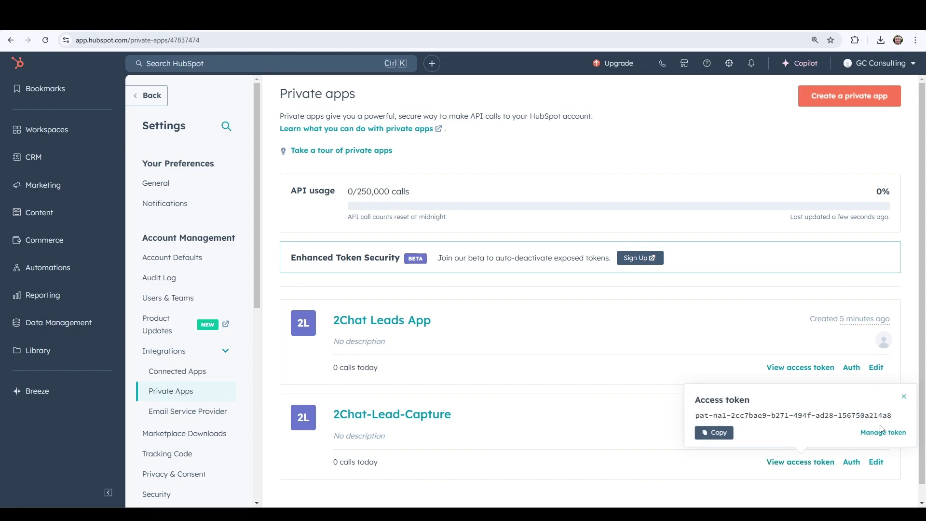
{"action": "left_click", "coordinate": [717, 433]}
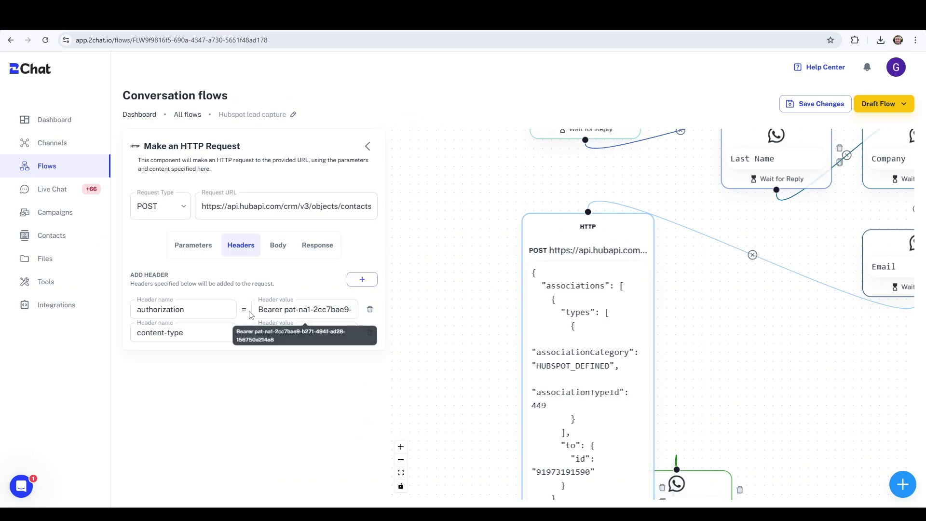
Back in 2Chat, examine the authorization header's value by selecting the access token that follows "Bearer"
{"action": "left_click", "coordinate": [318, 309]}
{"action": "key", "text": "Home"}
{"action": "key", "text": "ctrl+shift+Right"}
{"action": "left_click", "coordinate": [289, 309]}
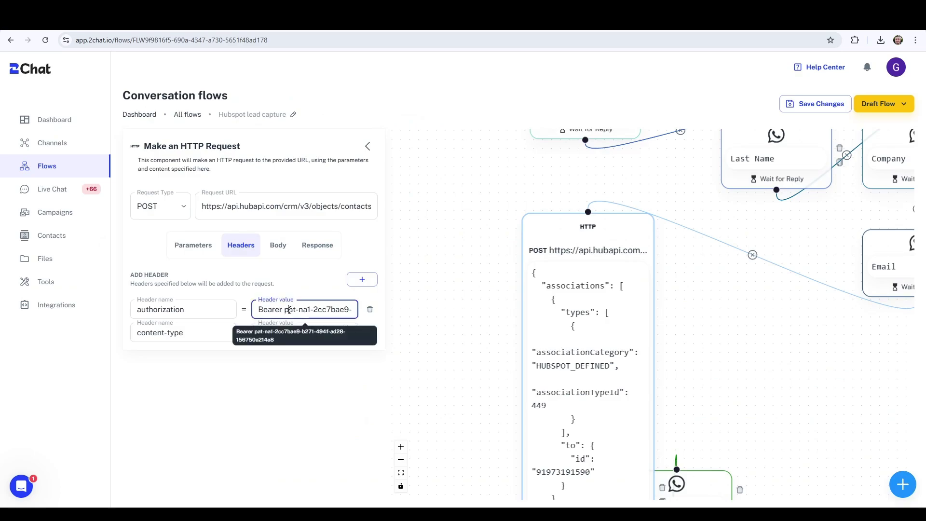
{"action": "key", "text": "shift+End"}
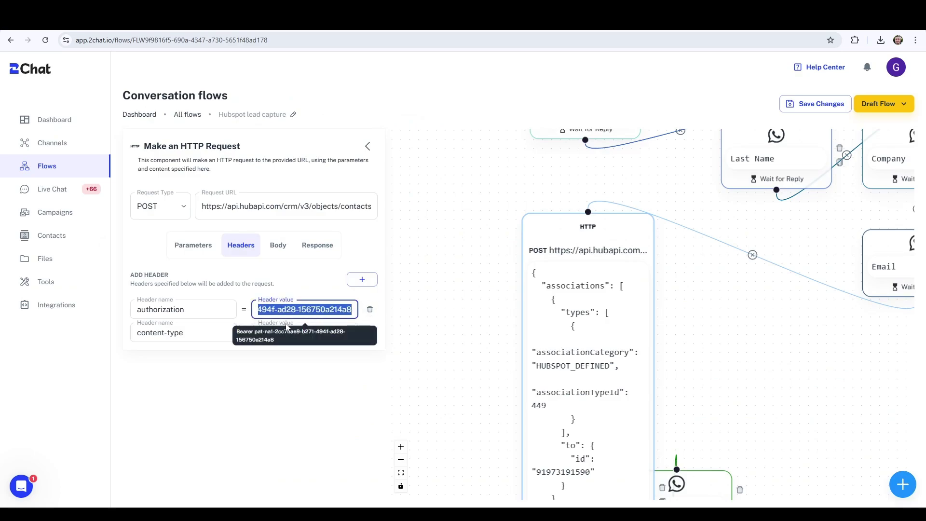
{"action": "left_click", "coordinate": [391, 292]}
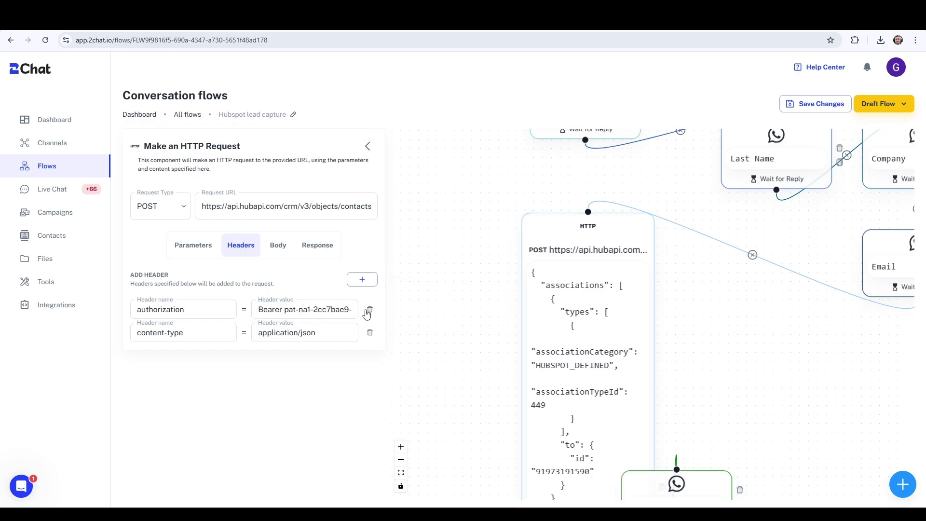
Check the space after "Bearer" in the authorization value and inspect the content-type header's name and value
{"action": "left_click", "coordinate": [283, 310]}
{"action": "left_click", "coordinate": [210, 333]}
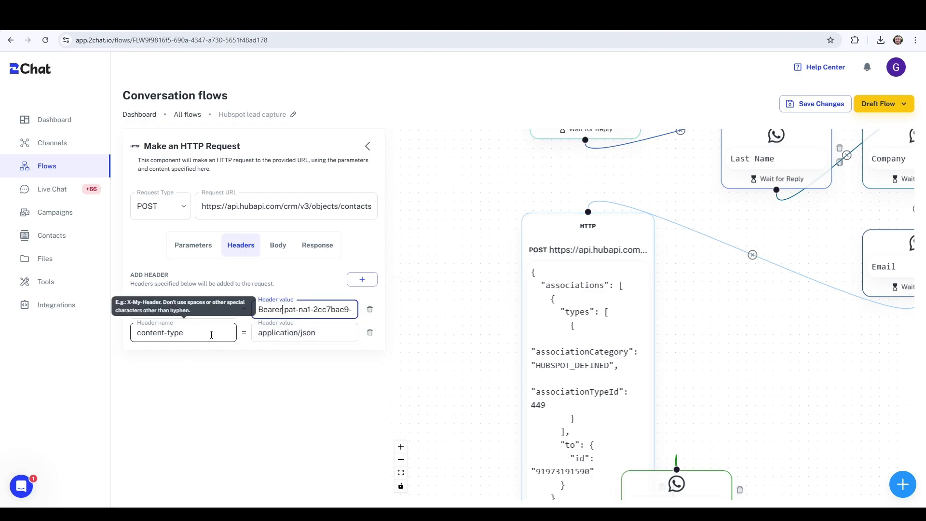
{"action": "left_click", "coordinate": [321, 332]}
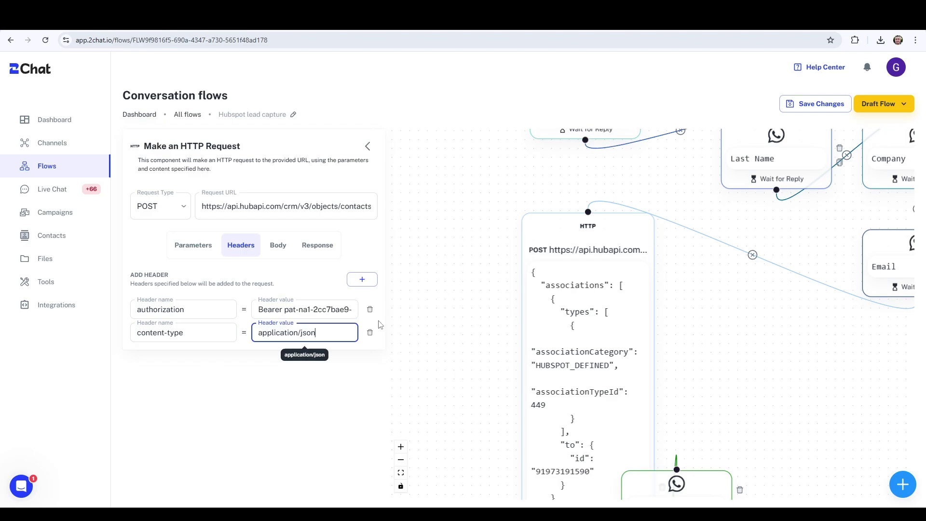
Open the HTTP request's body and compare it with the sample data for "Create a contact" in the HubSpot docs
{"action": "left_click", "coordinate": [272, 246]}
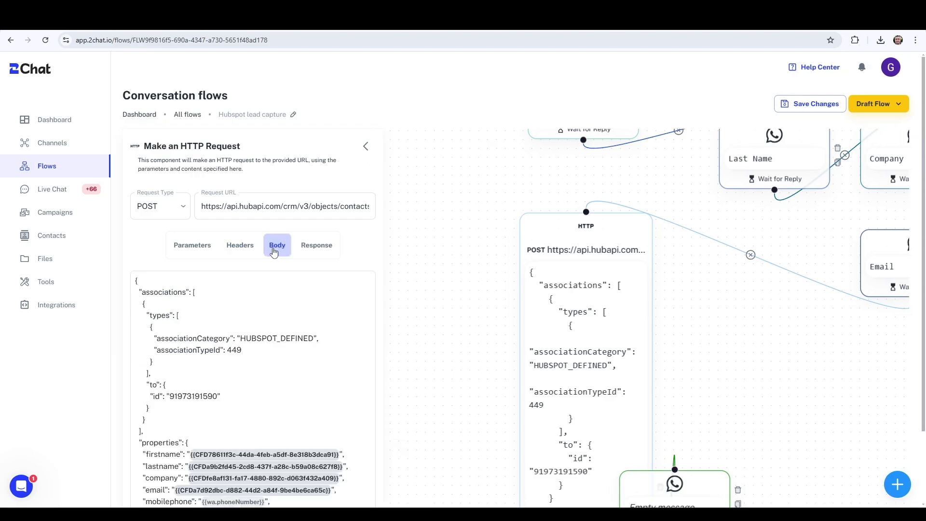
{"action": "left_click_drag", "start_coordinate": [422, 314], "coordinate": [438, 210]}
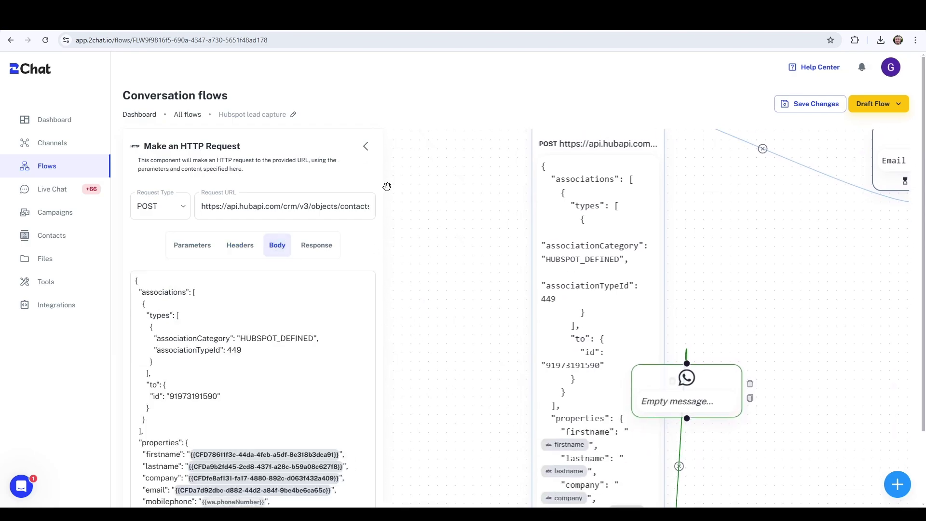
{"action": "key", "text": "ctrl+Tab"}
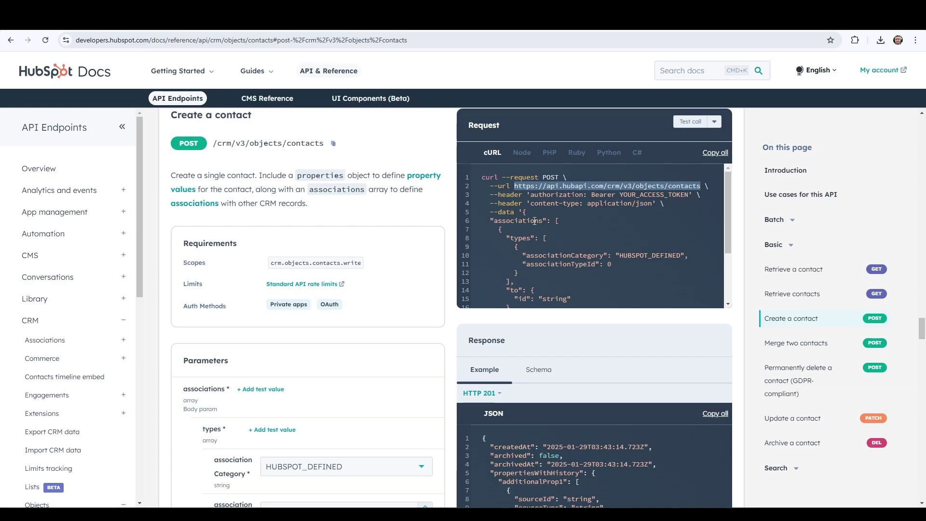
{"action": "left_click", "coordinate": [502, 223]}
{"action": "scroll", "coordinate": [513, 224], "scroll_direction": "down", "scroll_amount": 3}
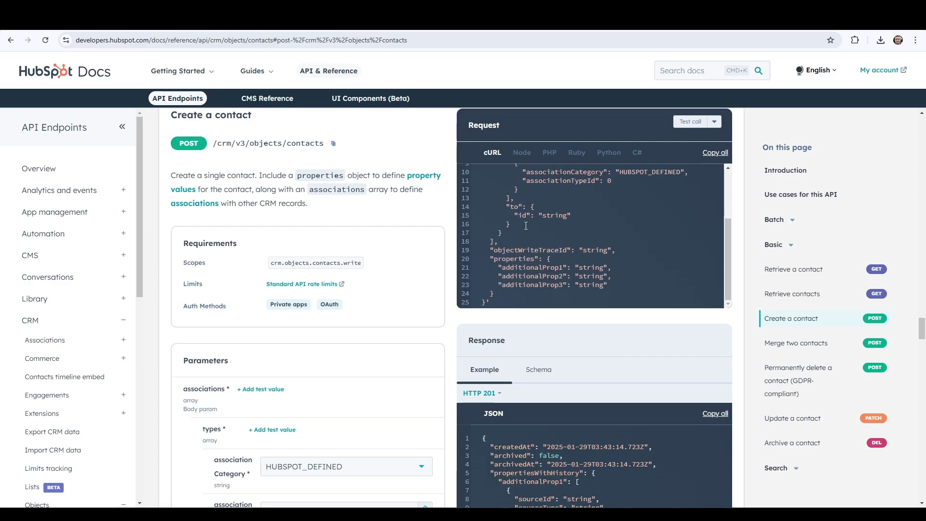
{"action": "scroll", "coordinate": [525, 224], "scroll_direction": "up", "scroll_amount": 5}
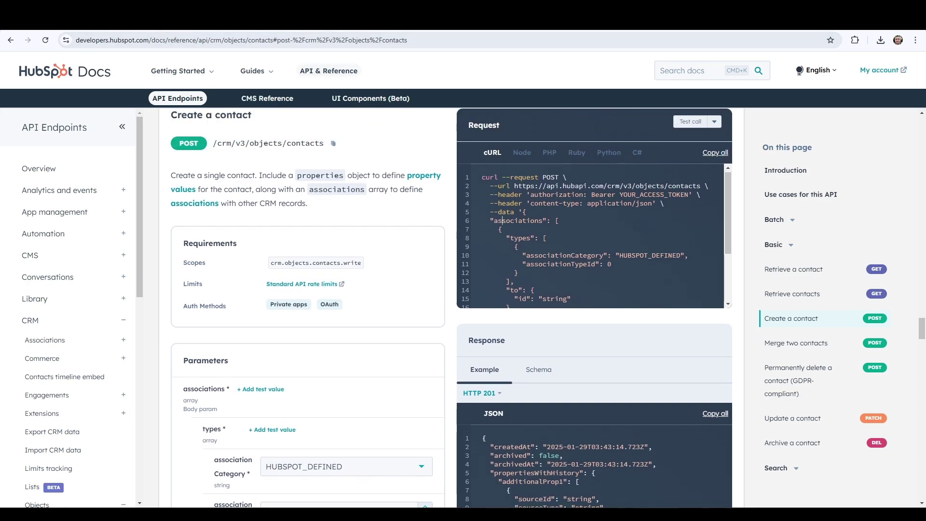
Return to the 2Chat request body and examine its associationCategory and associationTypeId values
{"action": "left_click", "coordinate": [290, 20]}
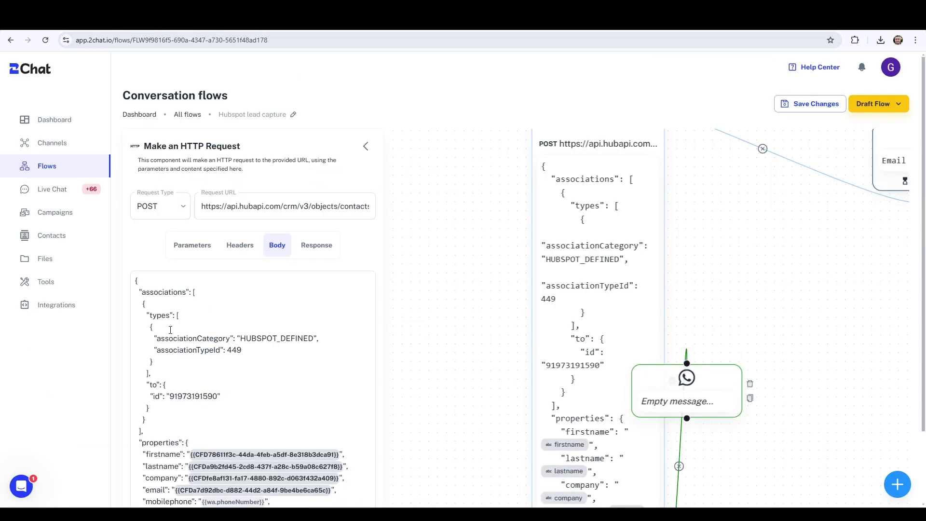
{"action": "left_click_drag", "start_coordinate": [155, 337], "coordinate": [136, 339]}
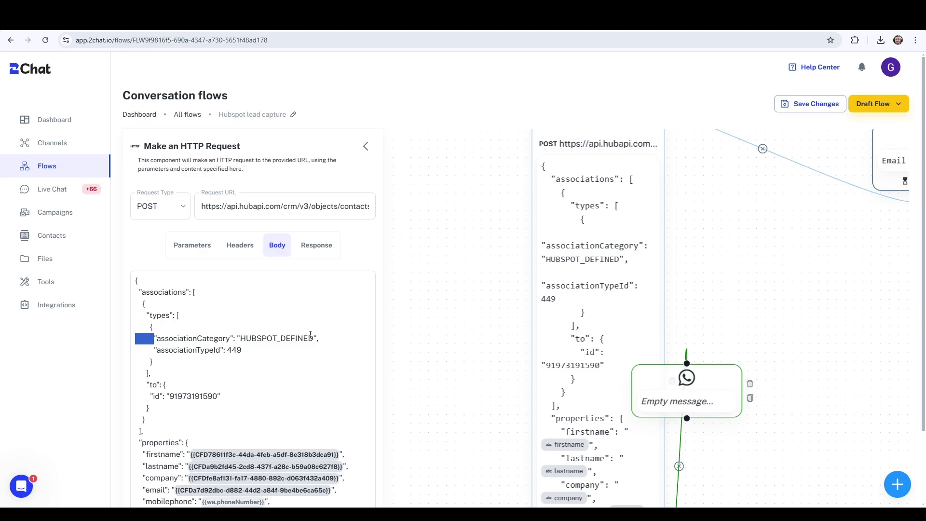
{"action": "left_click", "coordinate": [217, 351]}
{"action": "double_click", "coordinate": [233, 350]}
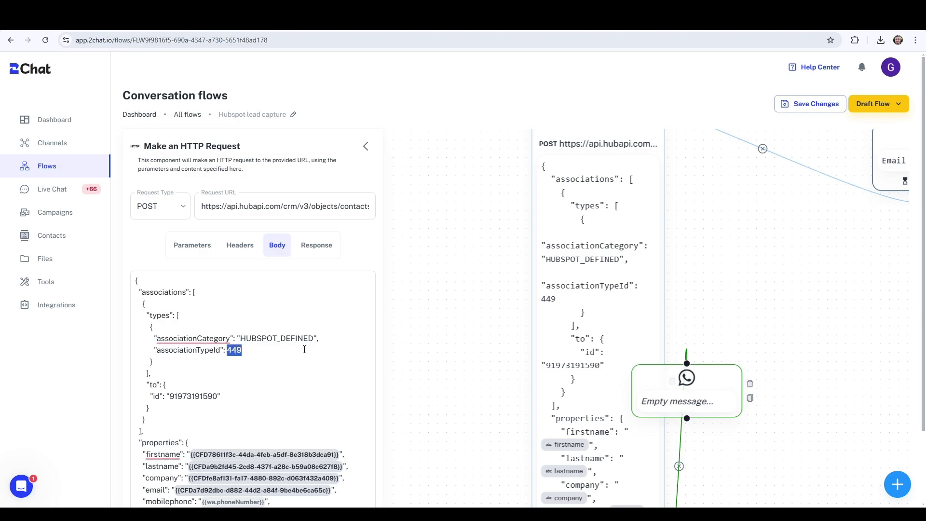
Examine the association's "to" id in the request body and open the WhatsApp Leads contact record in HubSpot
{"action": "double_click", "coordinate": [186, 395]}
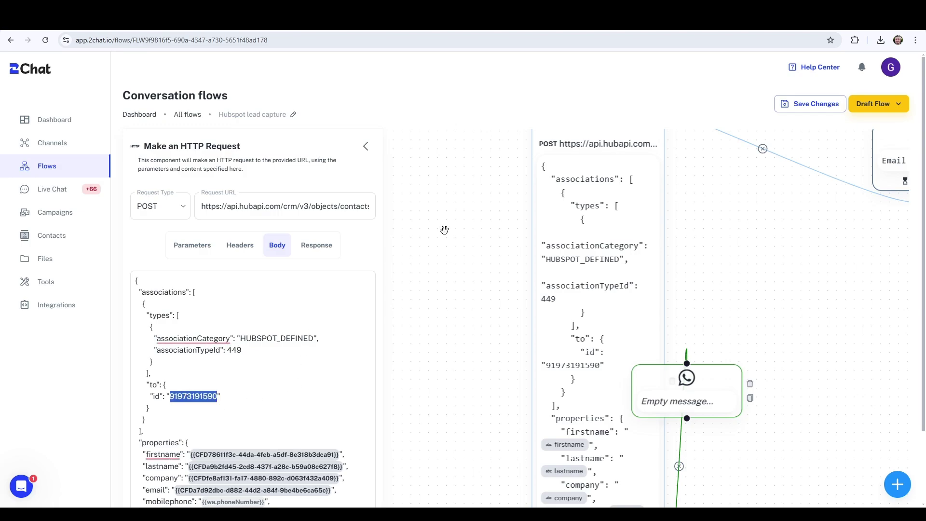
{"action": "key", "text": "ctrl+Tab"}
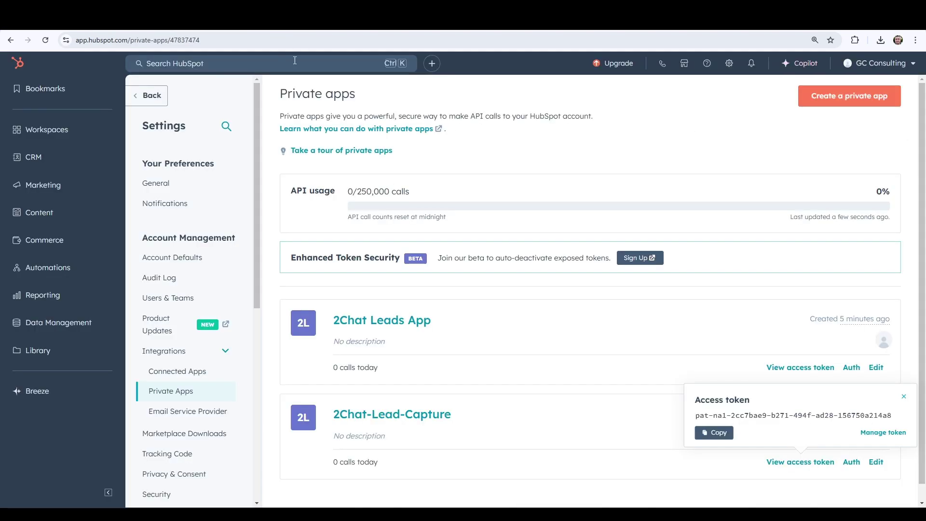
{"action": "mouse_move", "coordinate": [57, 167]}
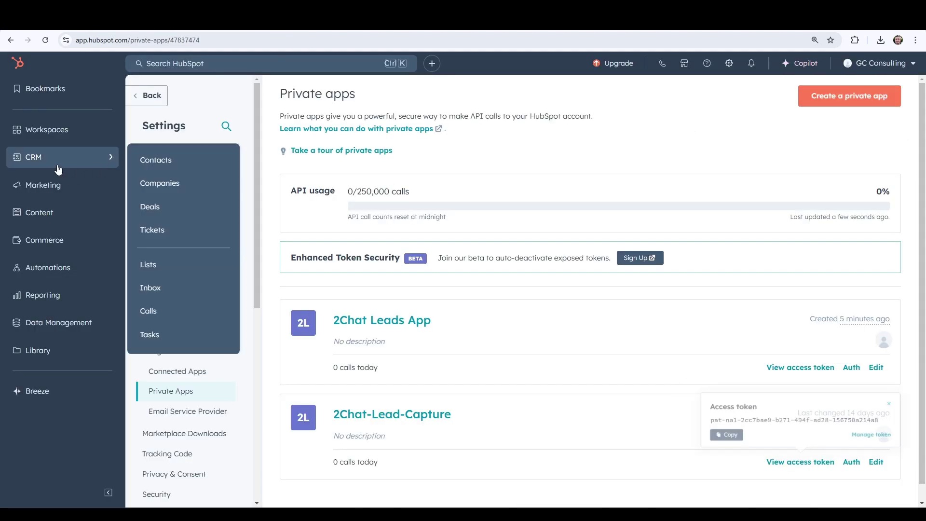
{"action": "left_click", "coordinate": [156, 160]}
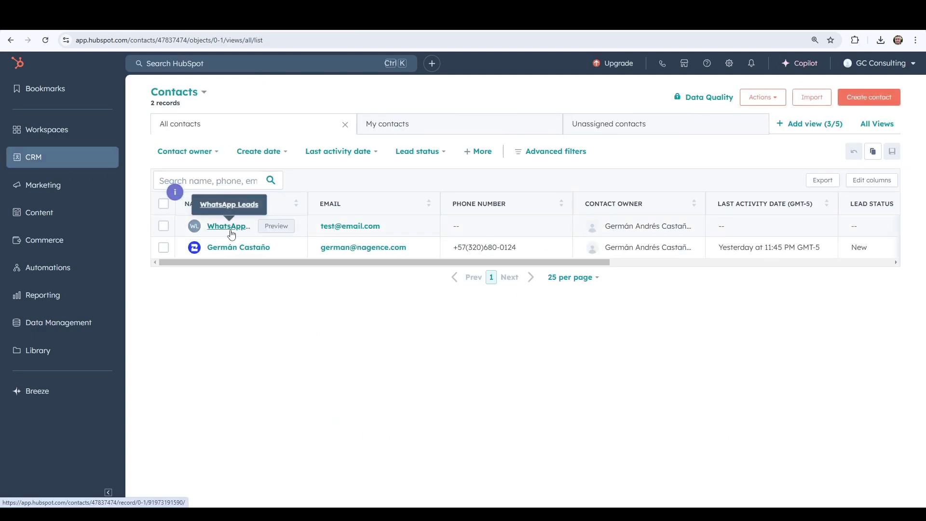
{"action": "left_click", "coordinate": [228, 225]}
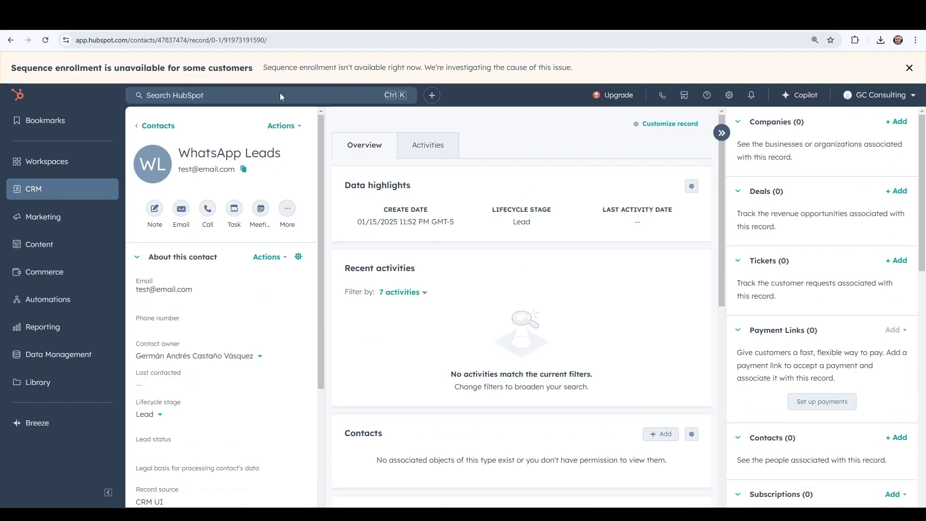
View all properties of the WhatsApp Leads contact, search them for "id" and select the Record ID value
{"action": "left_click", "coordinate": [281, 127]}
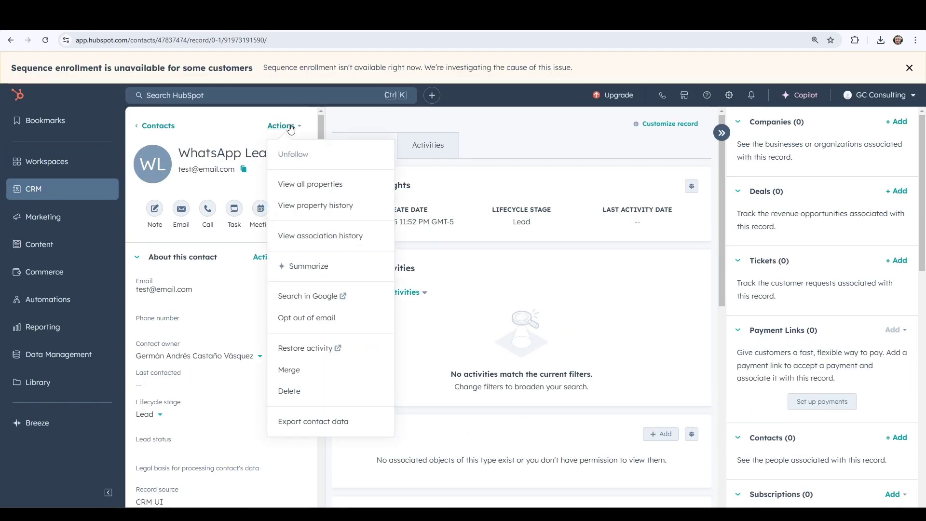
{"action": "left_click", "coordinate": [317, 187]}
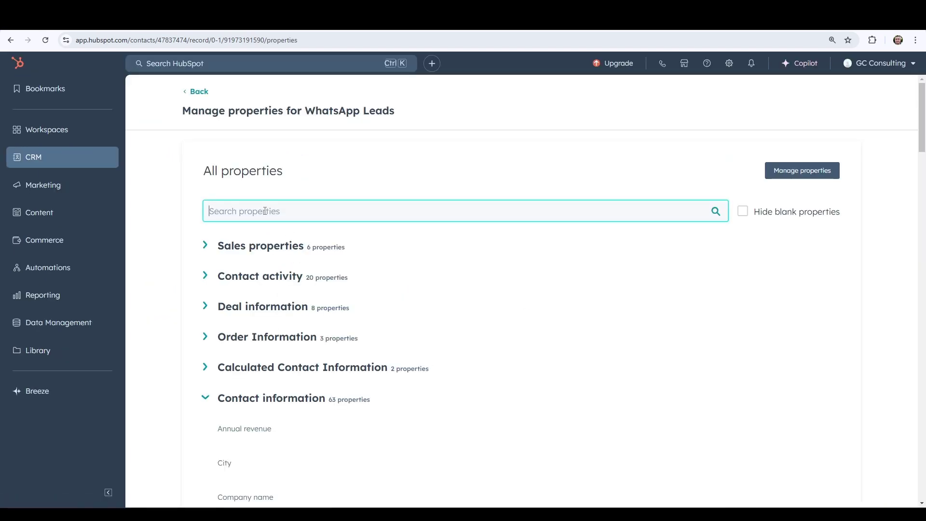
{"action": "type", "text": "id"}
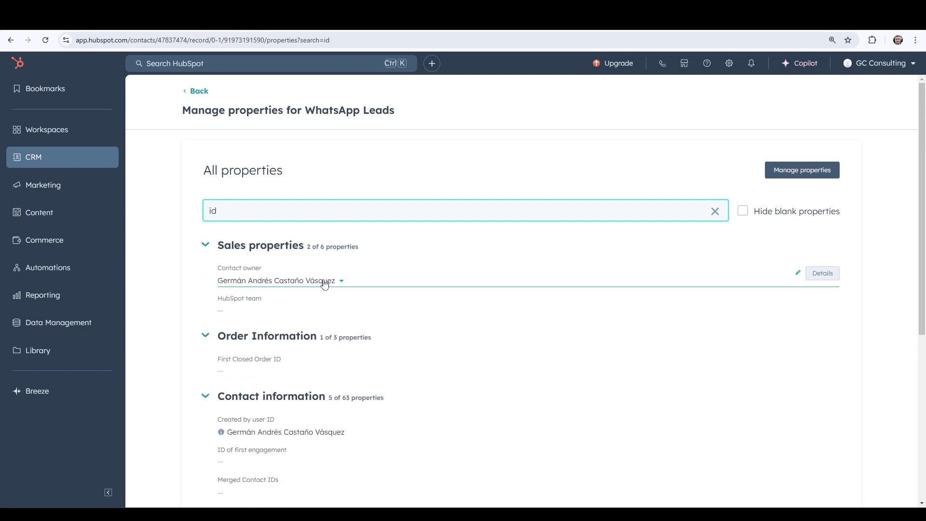
{"action": "scroll", "coordinate": [325, 283], "scroll_direction": "down", "scroll_amount": 5}
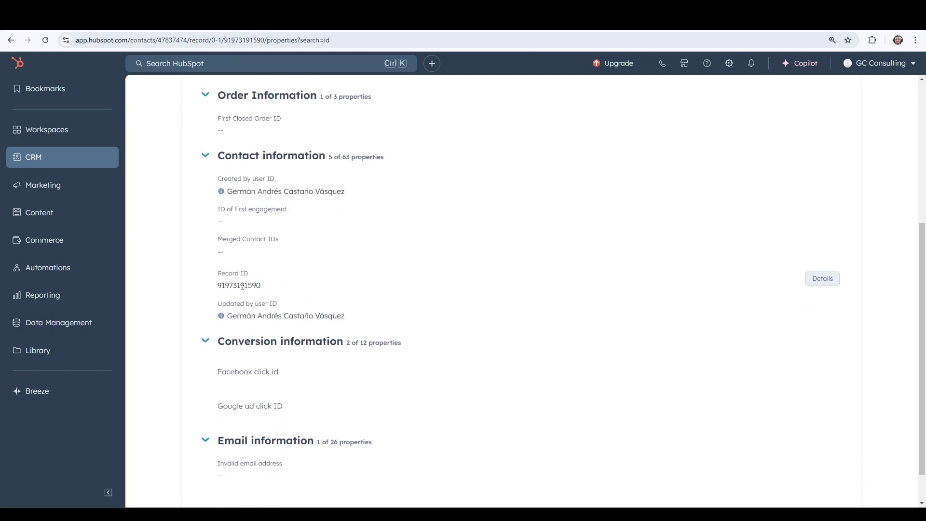
{"action": "double_click", "coordinate": [242, 285]}
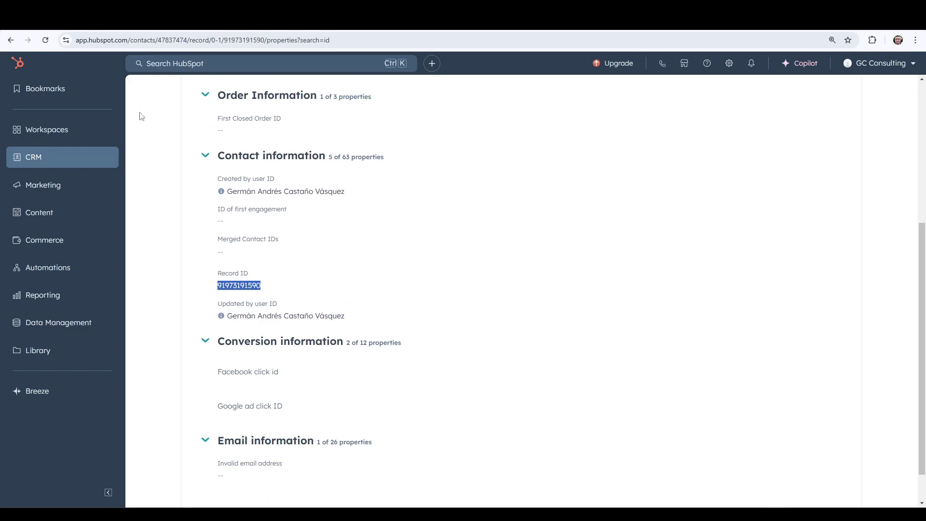
Back in 2Chat, compare the association's "to" id in the request body with the contact's record ID
{"action": "key", "text": "ctrl+Tab"}
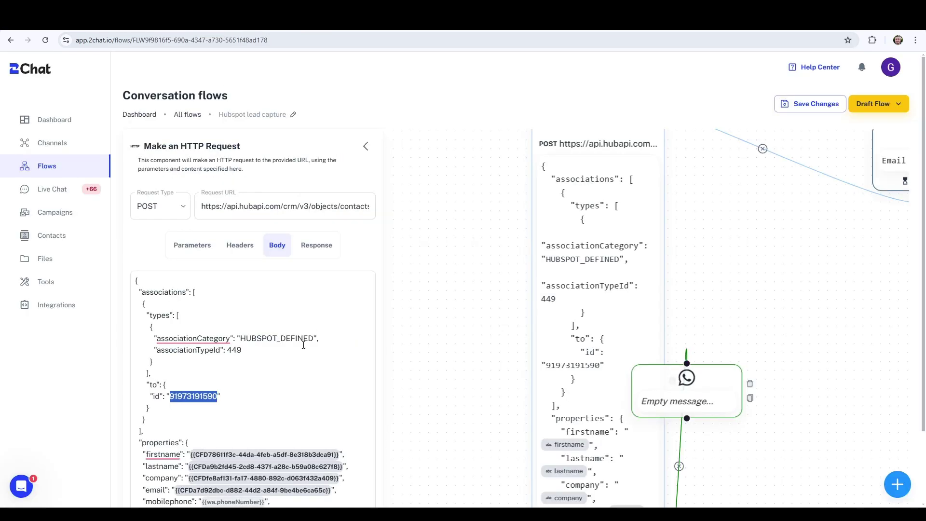
{"action": "left_click", "coordinate": [247, 386]}
{"action": "double_click", "coordinate": [191, 399]}
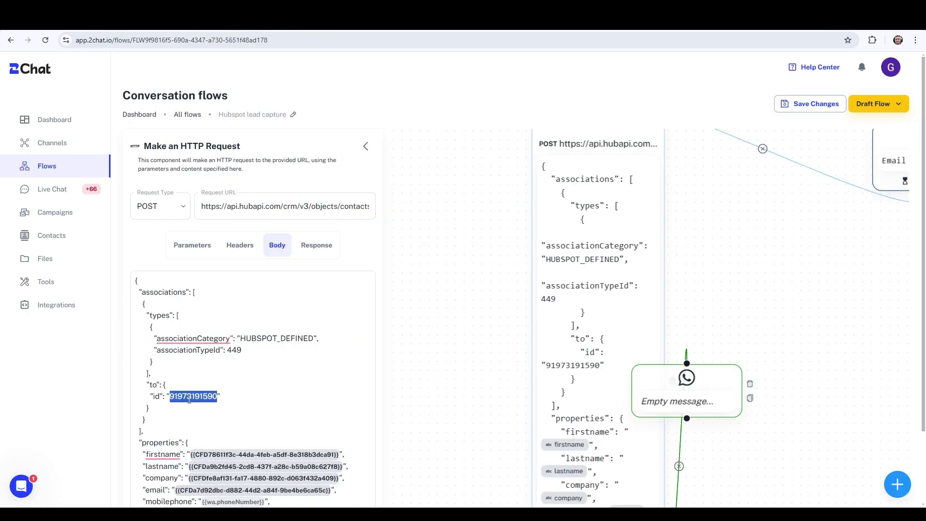
{"action": "left_click", "coordinate": [246, 392]}
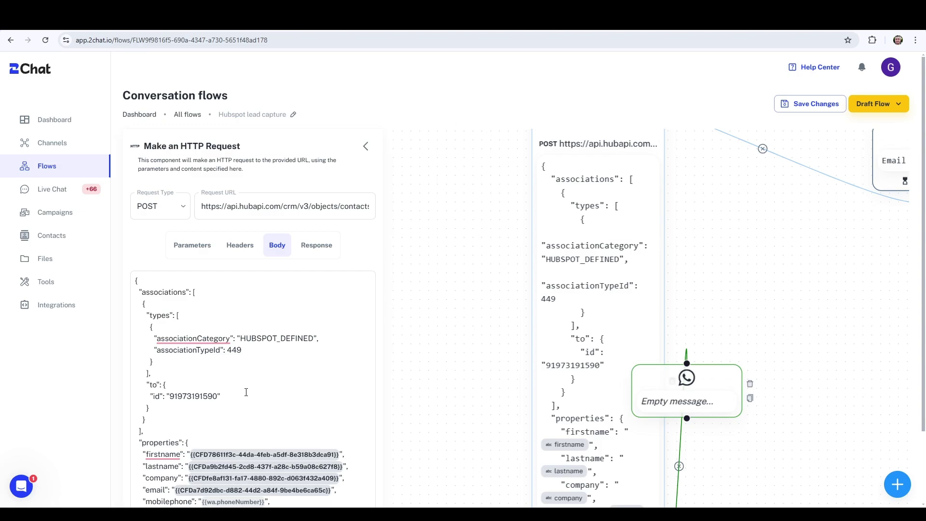
Examine the dynamic values available for the request body and how the contact properties use them
{"action": "scroll", "coordinate": [259, 355], "scroll_direction": "down", "scroll_amount": 2}
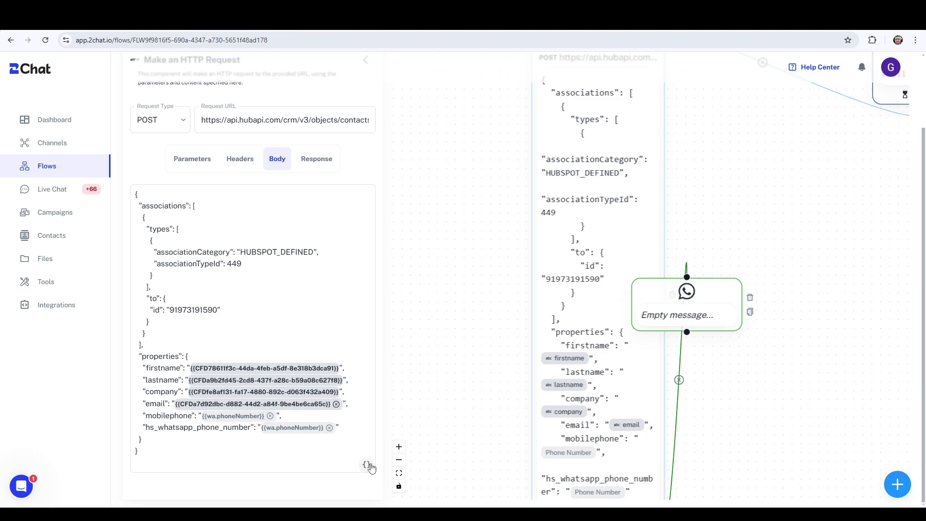
{"action": "left_click", "coordinate": [366, 464]}
{"action": "left_click", "coordinate": [297, 493]}
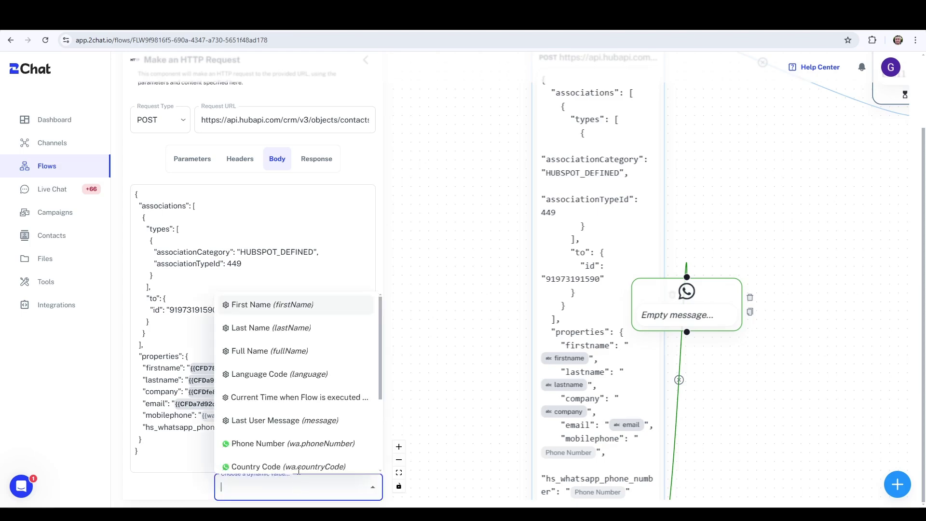
{"action": "scroll", "coordinate": [301, 414], "scroll_direction": "down", "scroll_amount": 2}
{"action": "scroll", "coordinate": [301, 414], "scroll_direction": "down", "scroll_amount": 1}
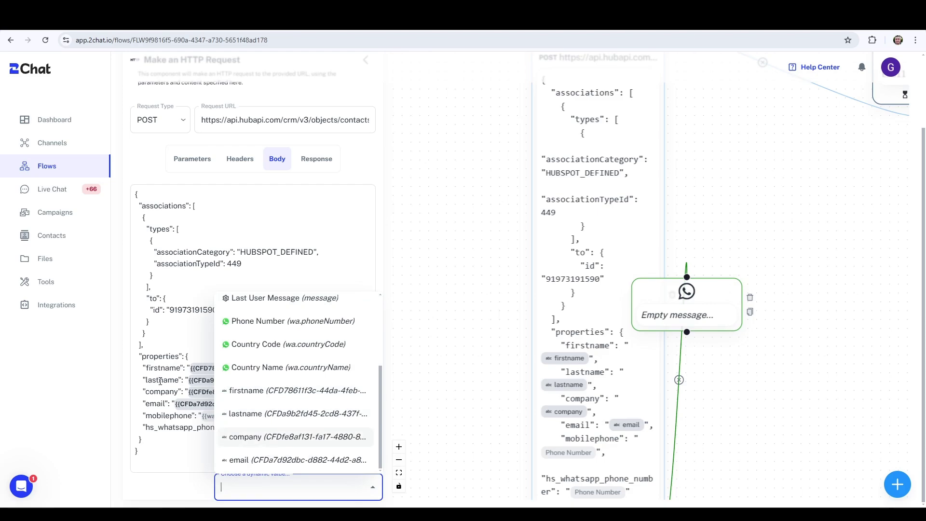
{"action": "left_click", "coordinate": [263, 464]}
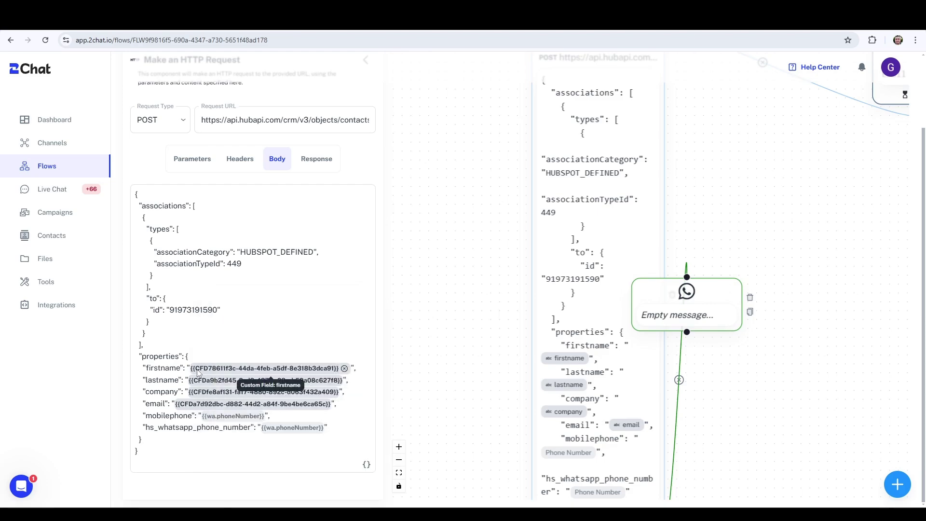
{"action": "scroll", "coordinate": [197, 371], "scroll_direction": "up", "scroll_amount": 5}
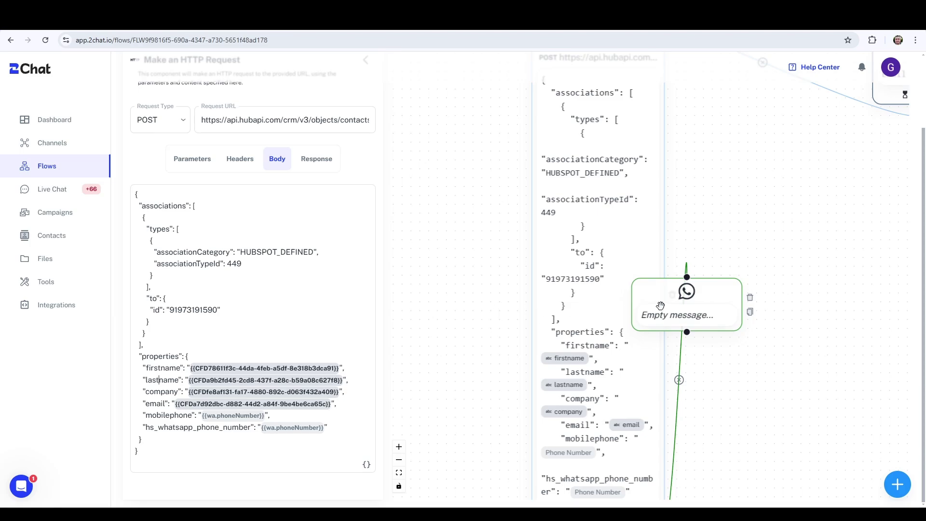
Move the succeeded branch's WhatsApp message clear of the HTTP request and set its text to "We aved your information, one of our agents will call you soon"
{"action": "left_click_drag", "start_coordinate": [659, 306], "coordinate": [782, 321]}
{"action": "left_click_drag", "start_coordinate": [721, 358], "coordinate": [700, 209]}
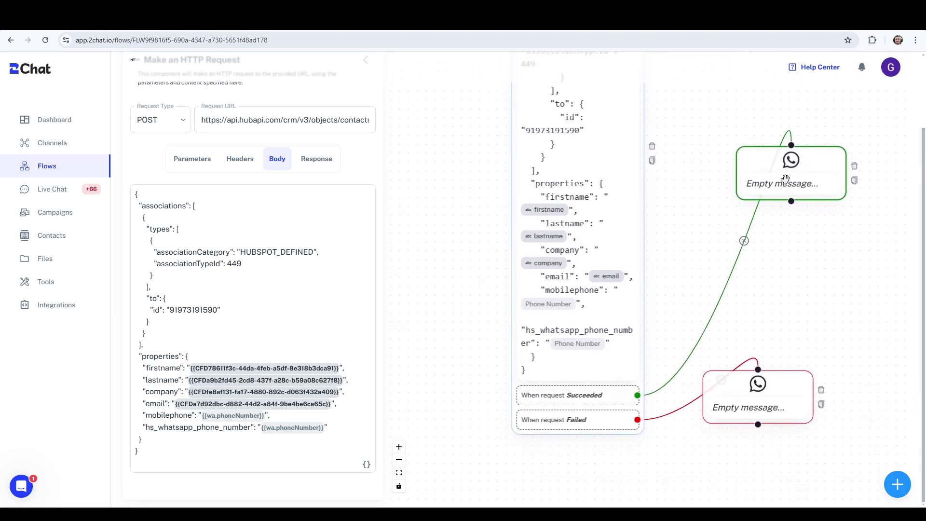
{"action": "left_click", "coordinate": [772, 172]}
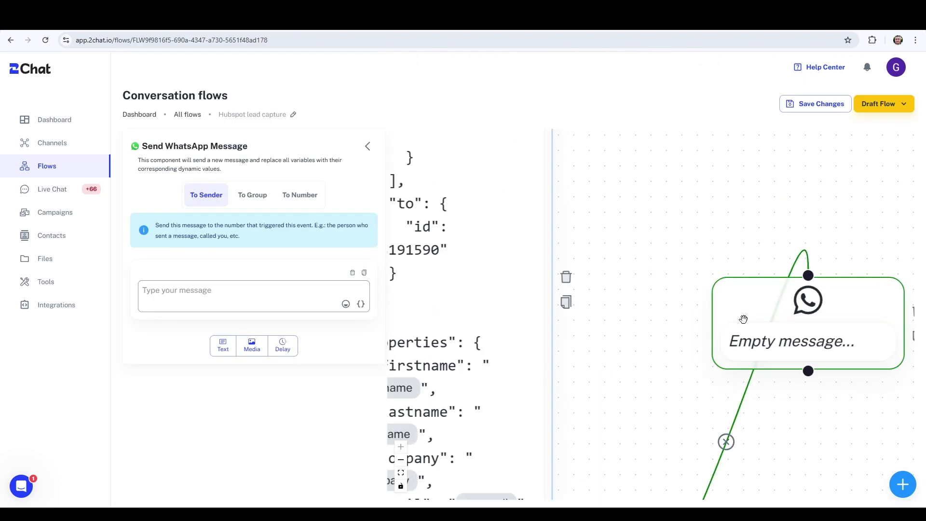
{"action": "left_click", "coordinate": [218, 290]}
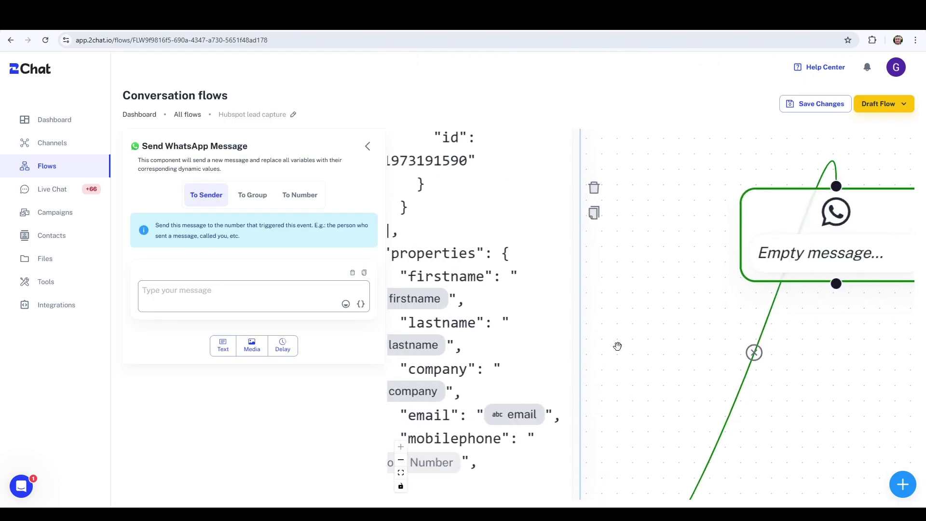
{"action": "type", "text": "We "}
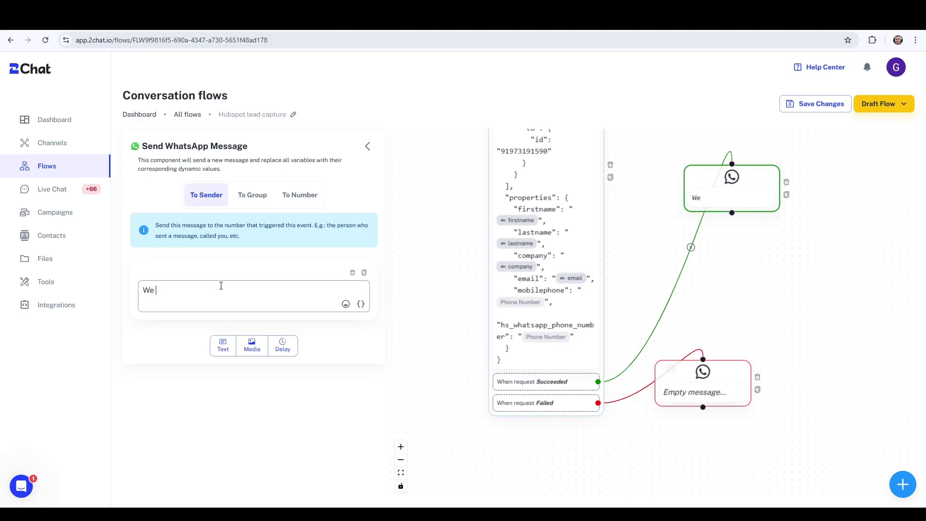
{"action": "type", "text": "created your"}
{"action": "key", "text": "ctrl+shift+Left"}
{"action": "key", "text": "ctrl+shift+Left"}
{"action": "type", "text": "aved yourt"}
{"action": "type", "text": "nformatio"}
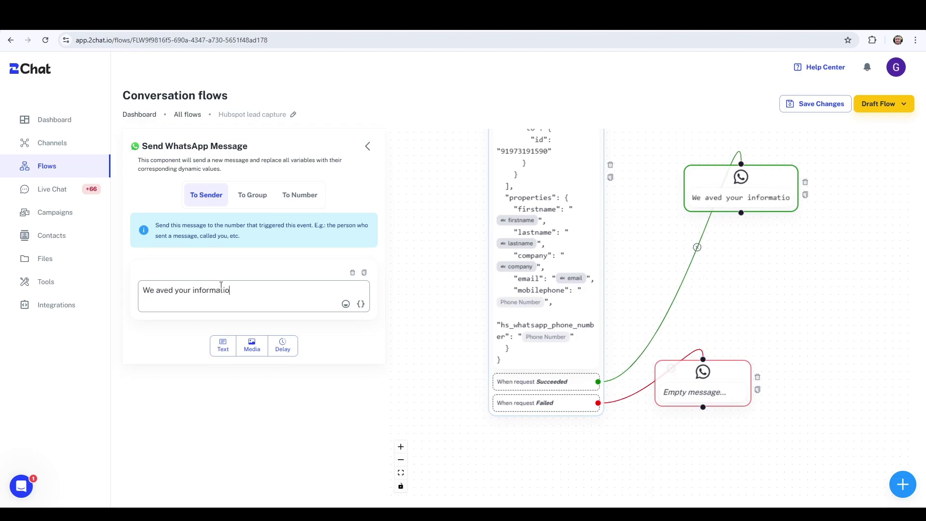
{"action": "type", "text": "n, one of our agent"}
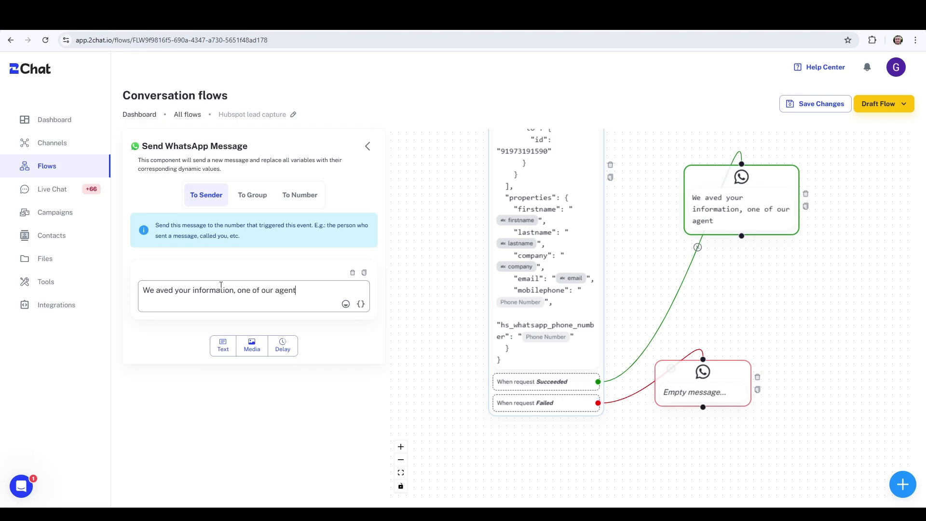
{"action": "type", "text": "s will call you so"}
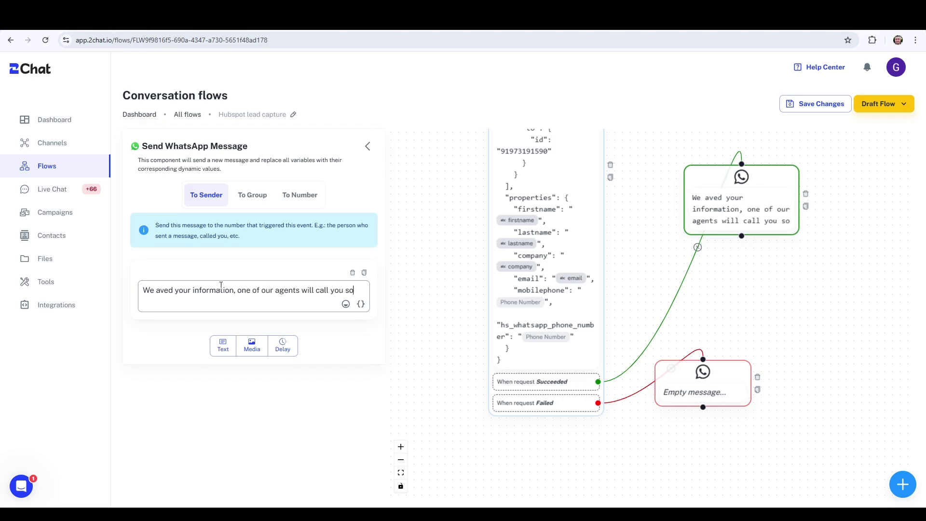
{"action": "type", "text": "on"}
Set the text of the failed branch's WhatsApp message to "We had a problem"
{"action": "left_click", "coordinate": [731, 392]}
{"action": "left_click", "coordinate": [242, 295]}
{"action": "type", "text": "A"}
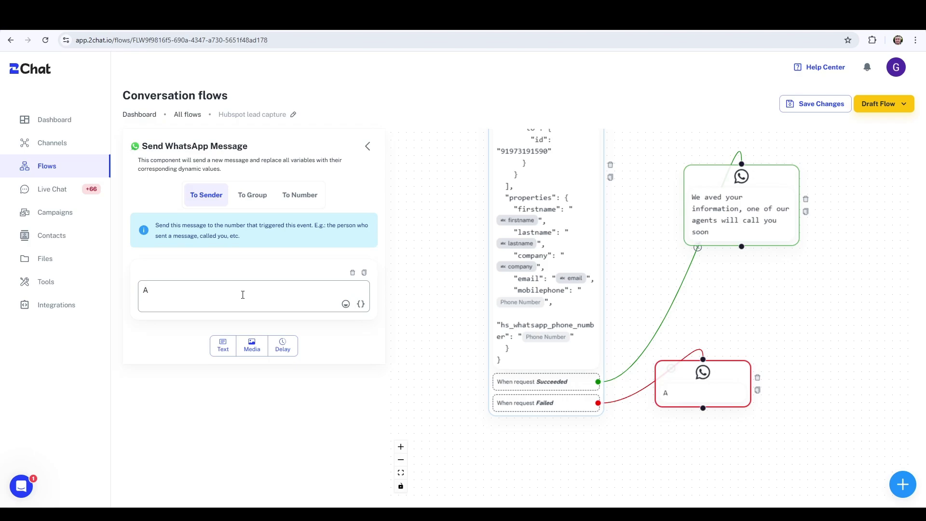
{"action": "key", "text": "BackSpace"}
{"action": "type", "text": "We had a problem"}
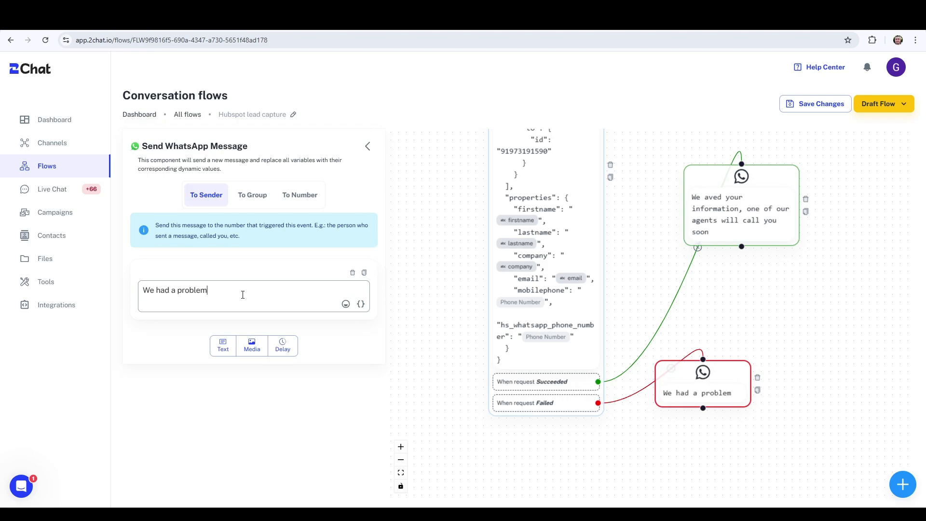
Save the changes to the Hubspot lead capture flow and publish it
{"action": "left_click", "coordinate": [829, 104]}
{"action": "left_click", "coordinate": [882, 104]}
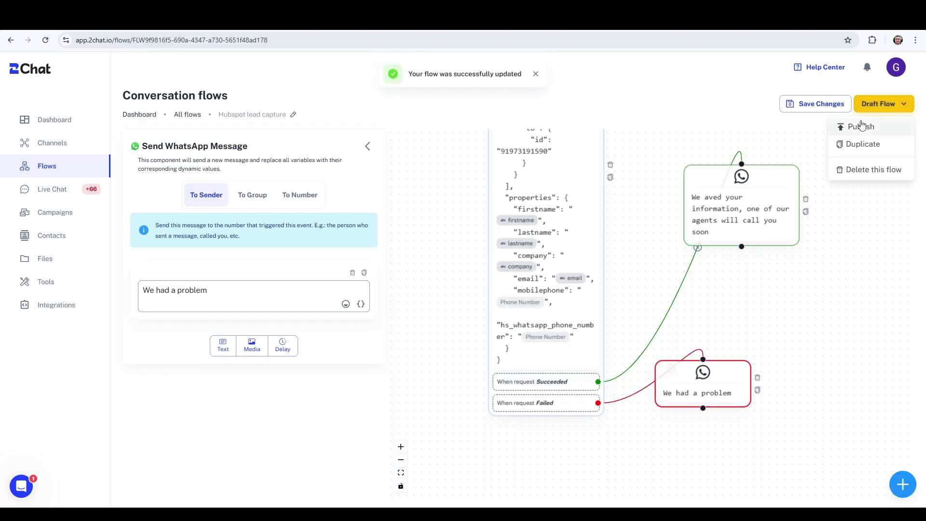
{"action": "left_click", "coordinate": [862, 125]}
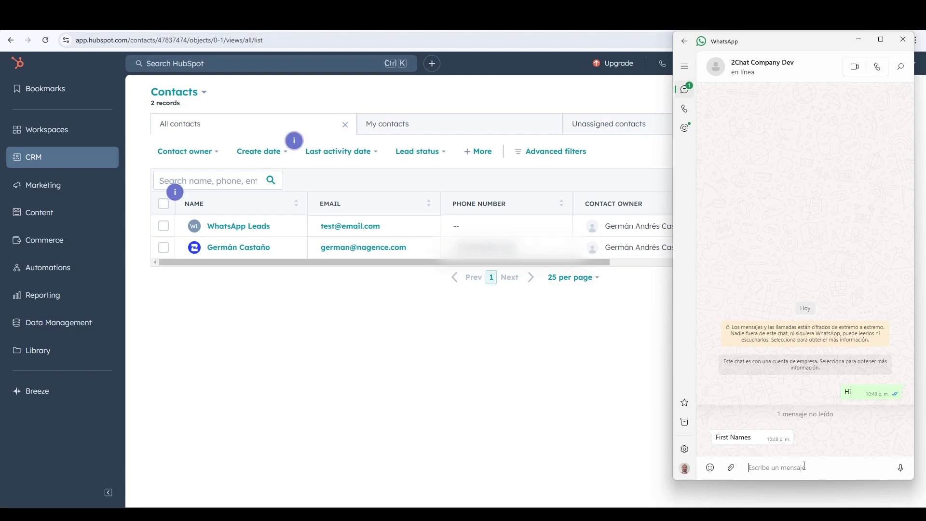
In the WhatsApp chat with 2Chat Company Dev, answer the flow's questions with the lead's first name and last name
{"action": "type", "text": "Jhon"}
{"action": "key", "text": "Return"}
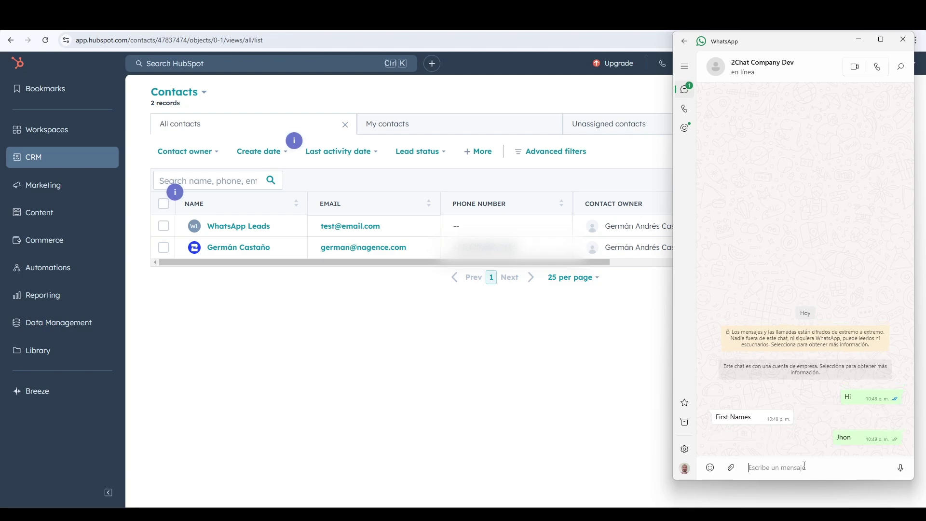
{"action": "type", "text": "Doe"}
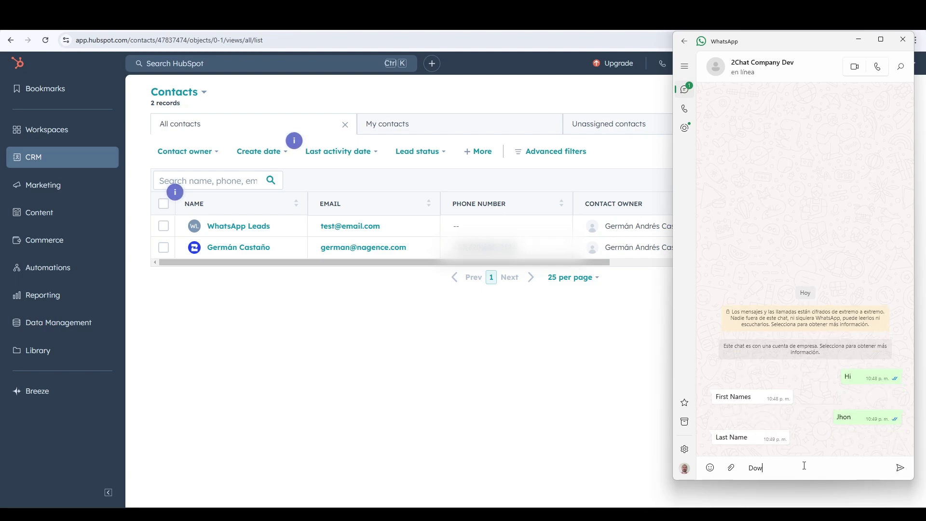
{"action": "key", "text": "Return"}
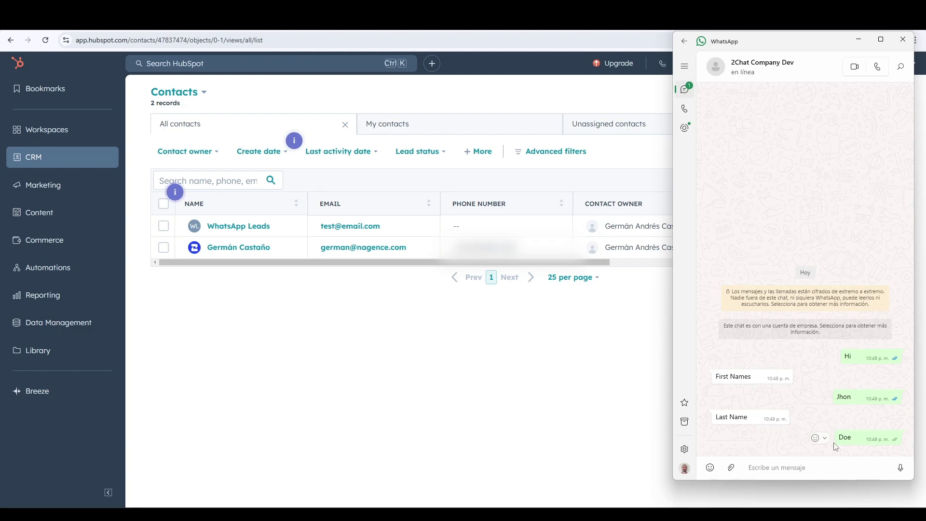
Answer the flow's company question with "Jhon Company Inc" and its email question with the lead's email address
{"action": "type", "text": "Jhon"}
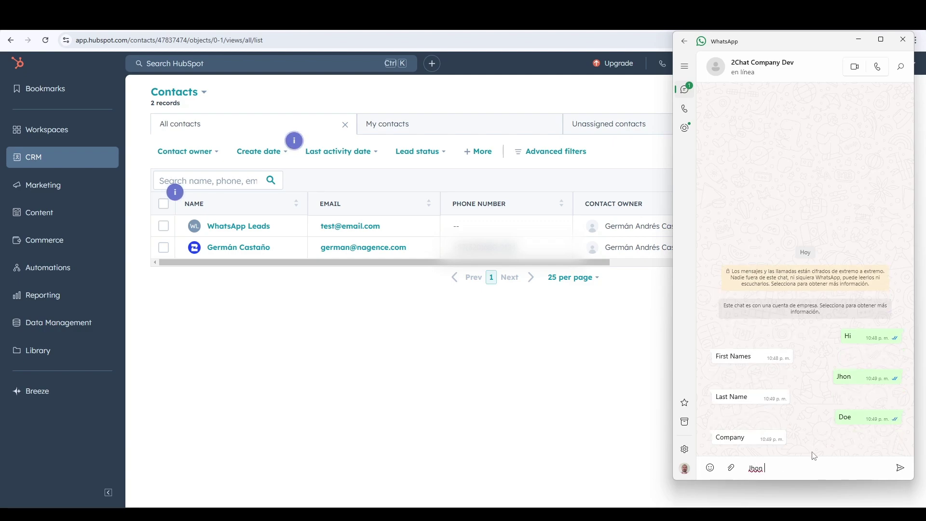
{"action": "type", "text": " Company Inc"}
{"action": "key", "text": "Return"}
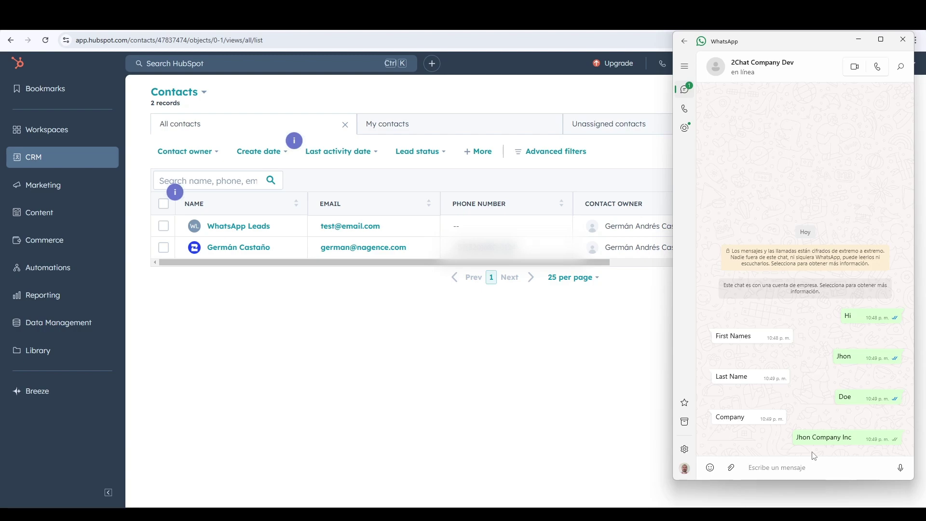
{"action": "type", "text": "jhon@company.com"}
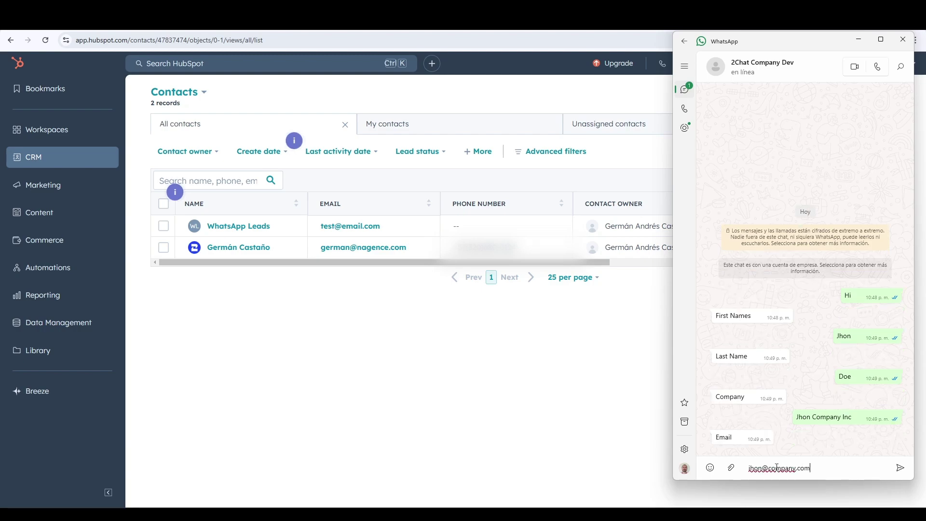
{"action": "key", "text": "Return"}
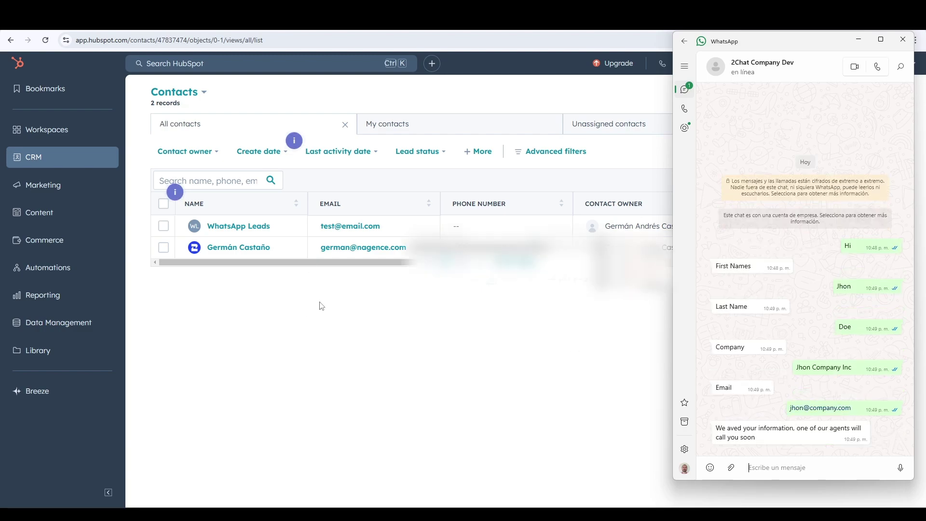
Switch to HubSpot, reload the contacts list and preview the new lead's contact details and associated records
{"action": "left_click", "coordinate": [365, 337]}
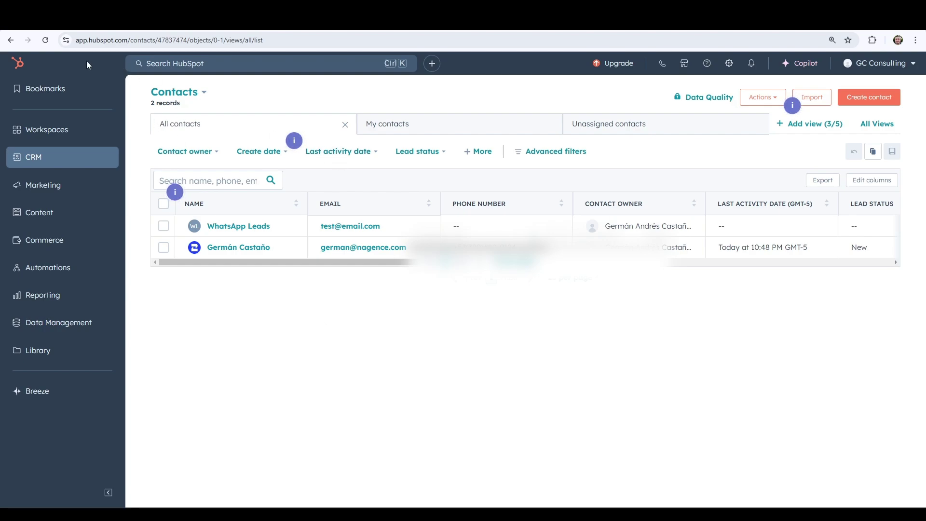
{"action": "left_click", "coordinate": [45, 40]}
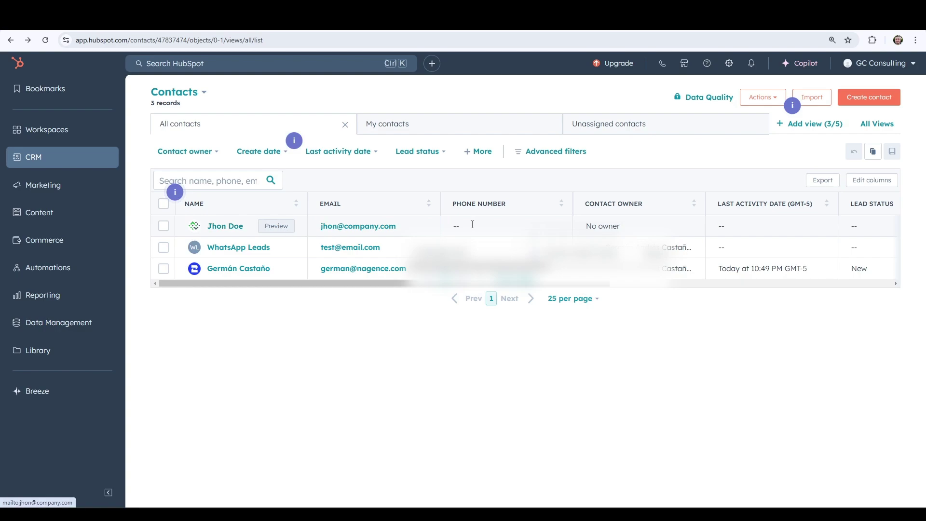
{"action": "left_click", "coordinate": [275, 226]}
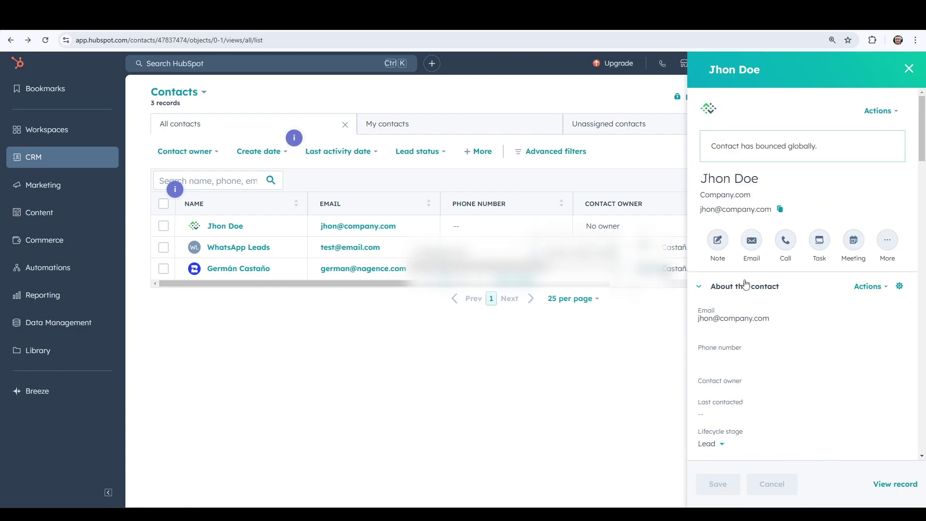
{"action": "scroll", "coordinate": [761, 316], "scroll_direction": "down", "scroll_amount": 4}
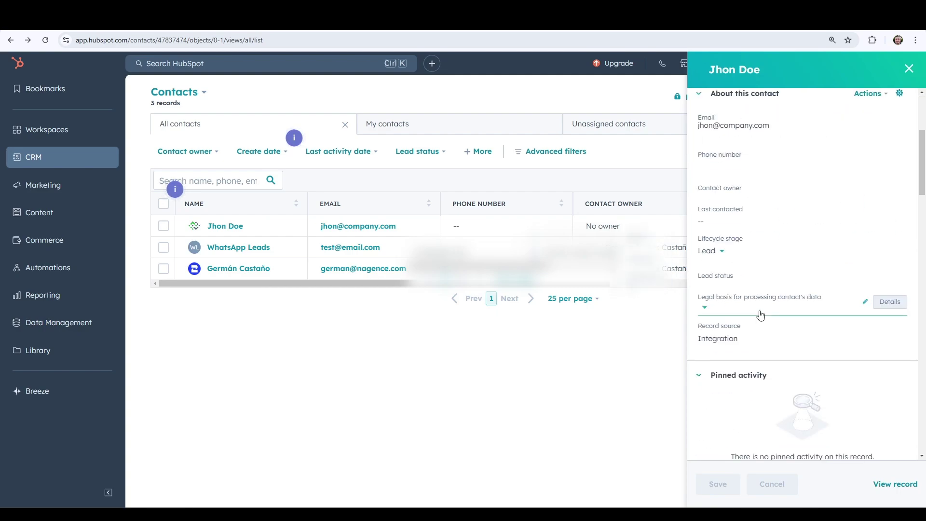
{"action": "scroll", "coordinate": [750, 288], "scroll_direction": "down", "scroll_amount": 5}
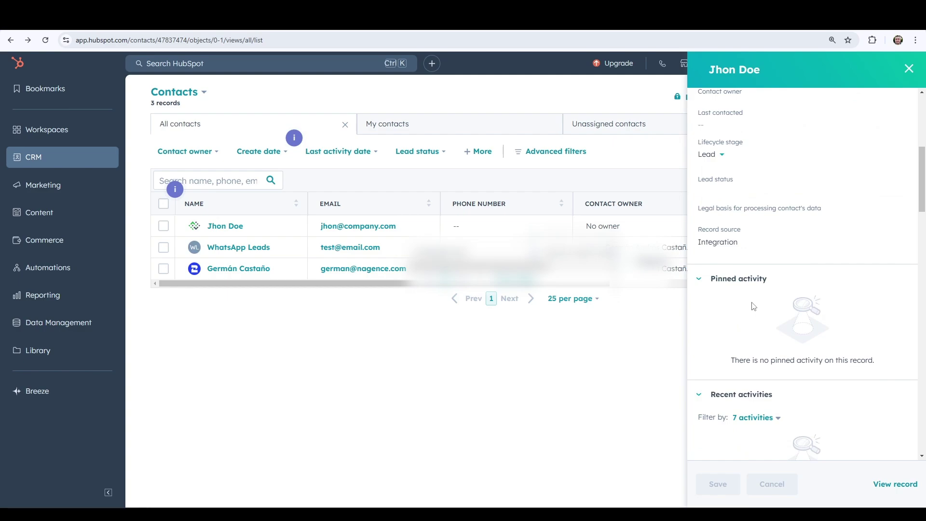
{"action": "scroll", "coordinate": [749, 301], "scroll_direction": "down", "scroll_amount": 8}
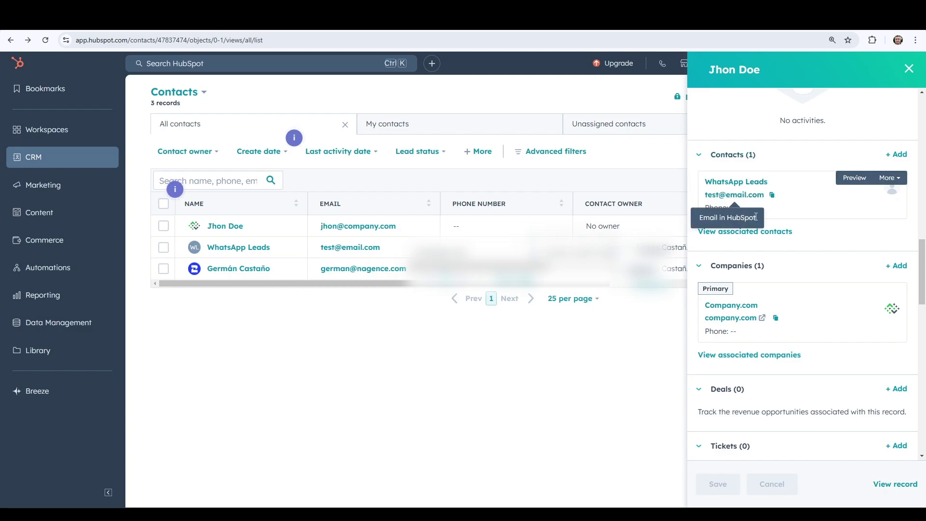
{"action": "scroll", "coordinate": [774, 246], "scroll_direction": "down", "scroll_amount": 1}
{"action": "scroll", "coordinate": [775, 246], "scroll_direction": "down", "scroll_amount": 1}
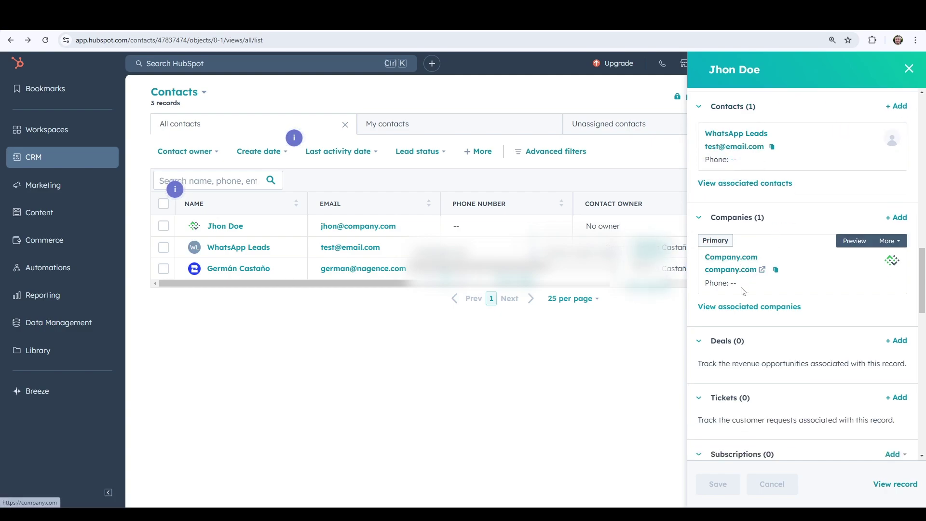
{"action": "scroll", "coordinate": [738, 296], "scroll_direction": "down", "scroll_amount": 2}
{"action": "scroll", "coordinate": [738, 294], "scroll_direction": "down", "scroll_amount": 2}
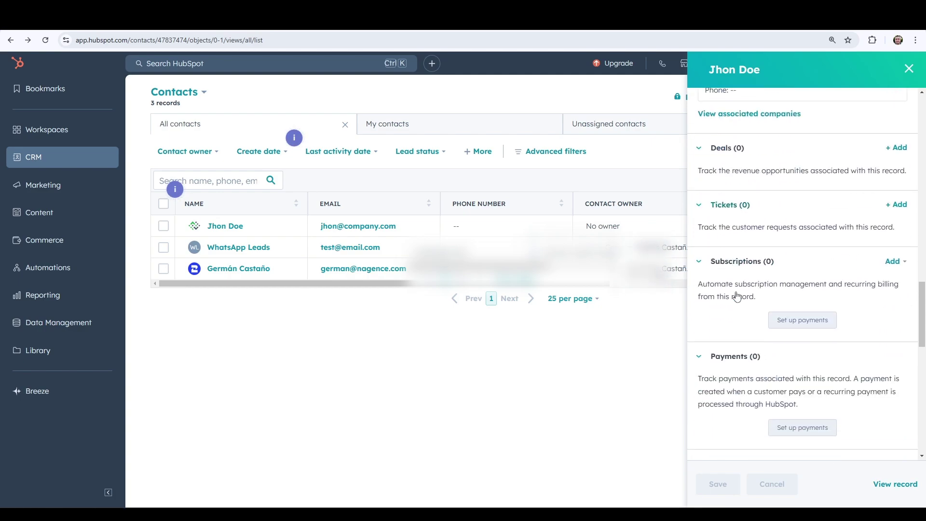
{"action": "scroll", "coordinate": [738, 294], "scroll_direction": "up", "scroll_amount": 3}
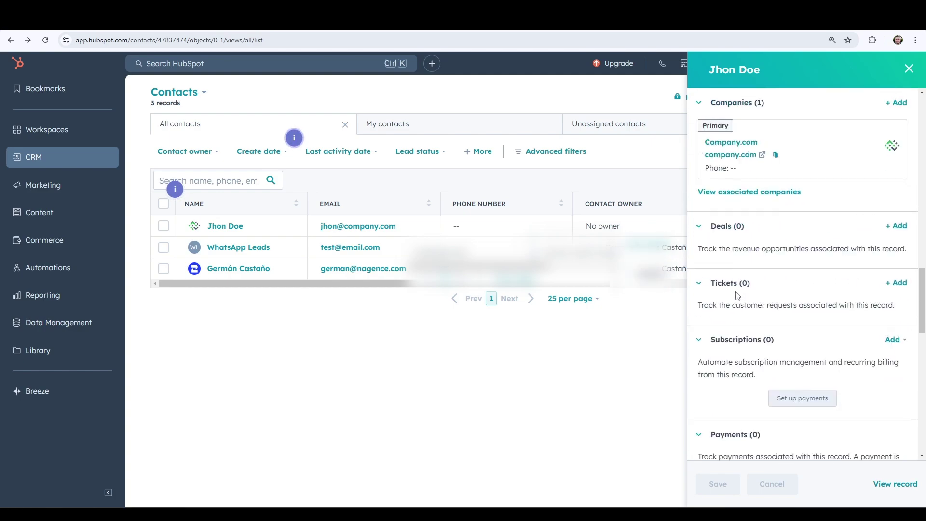
Open the new lead's full contact record and review its activities and associated contacts, companies and deals
{"action": "left_click", "coordinate": [216, 233]}
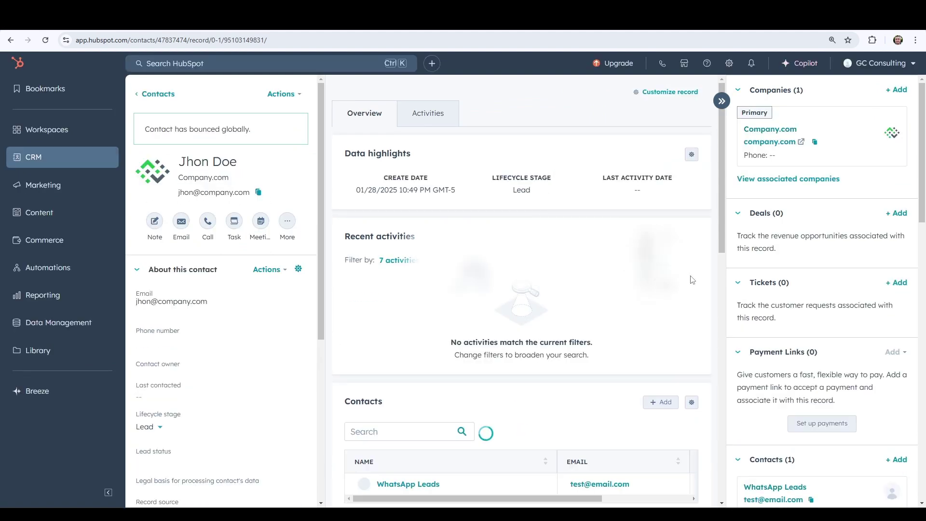
{"action": "scroll", "coordinate": [595, 298], "scroll_direction": "down", "scroll_amount": 5}
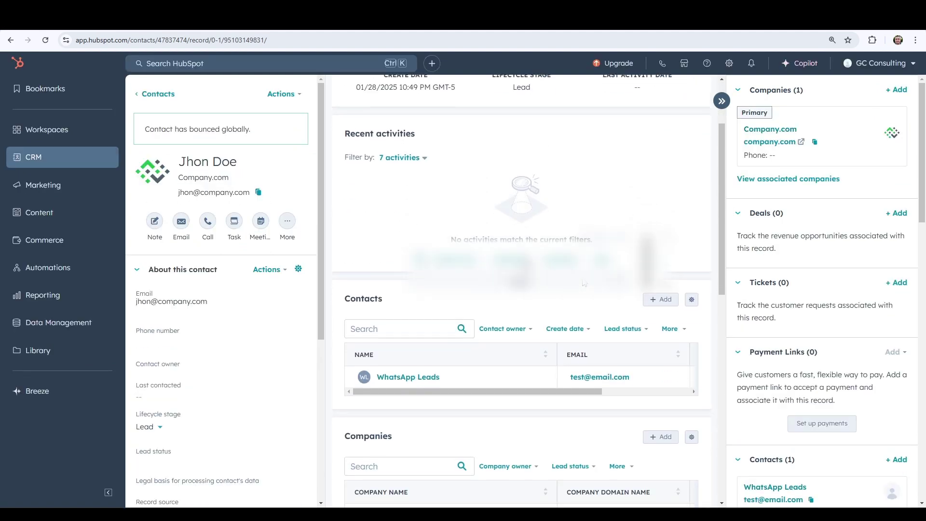
{"action": "scroll", "coordinate": [587, 300], "scroll_direction": "down", "scroll_amount": 3}
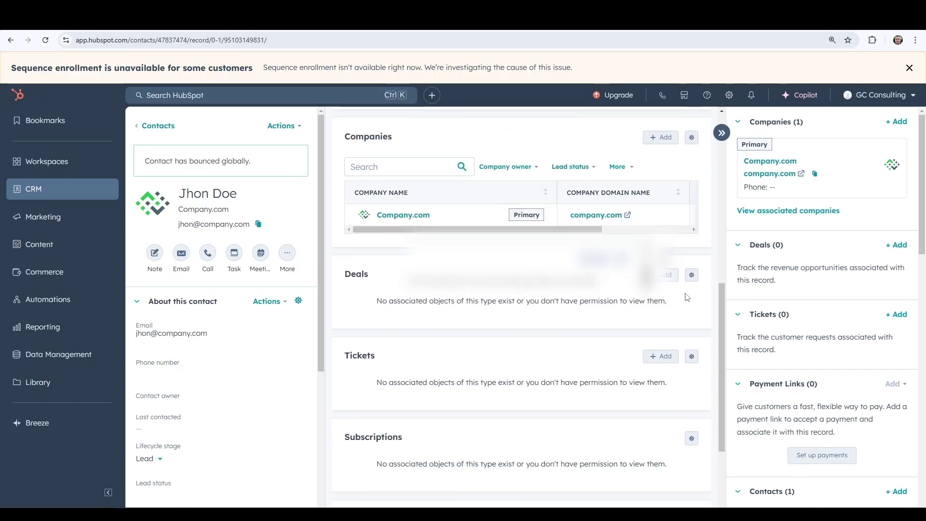
{"action": "scroll", "coordinate": [772, 296], "scroll_direction": "down", "scroll_amount": 3}
{"action": "scroll", "coordinate": [772, 296], "scroll_direction": "down", "scroll_amount": 3}
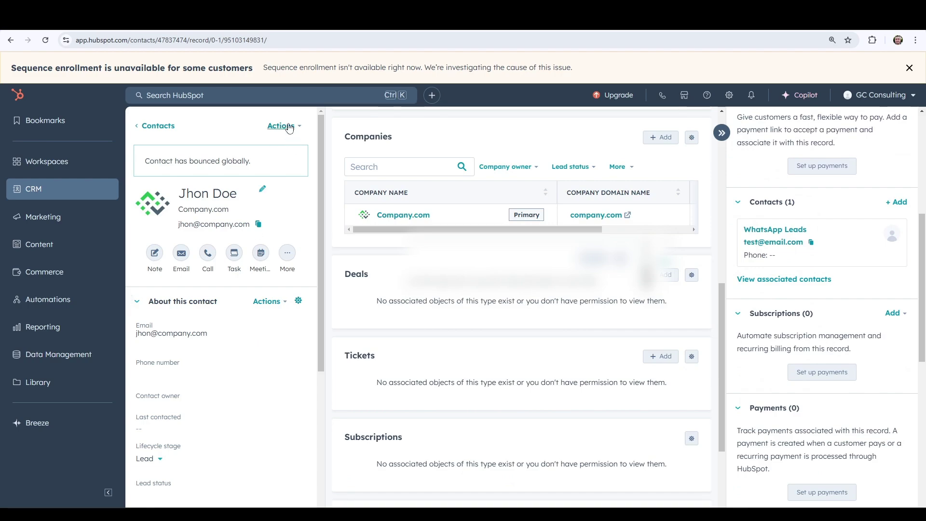
Check the record's call and additional action options, and review the lead's details under About this contact
{"action": "left_click", "coordinate": [207, 253]}
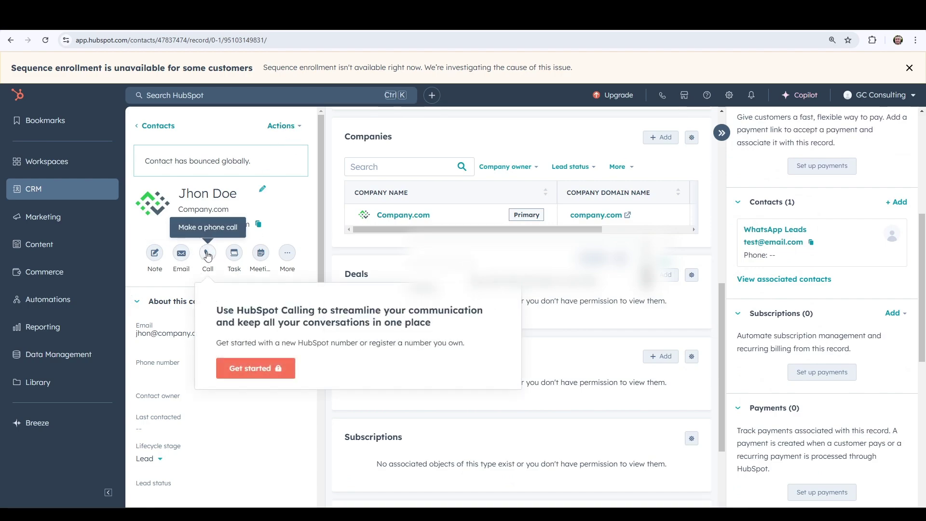
{"action": "left_click", "coordinate": [309, 244]}
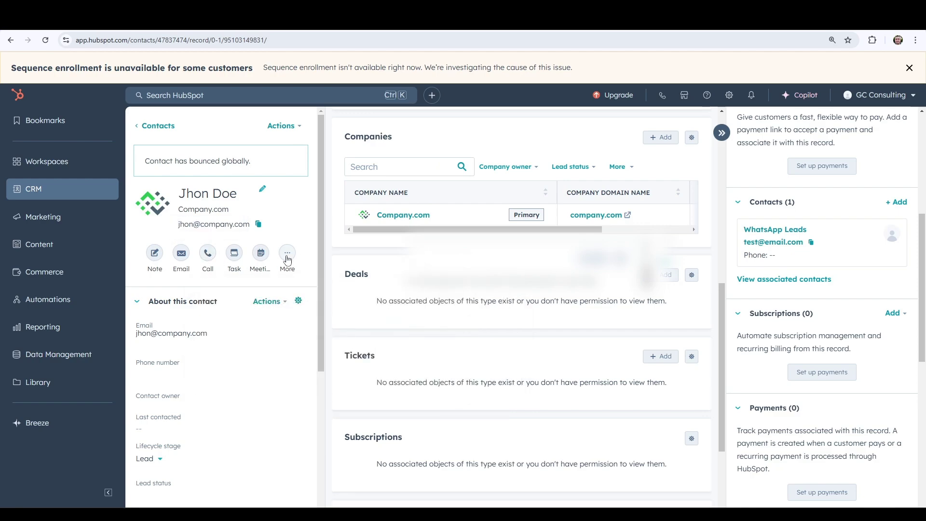
{"action": "left_click", "coordinate": [287, 253]}
{"action": "left_click", "coordinate": [287, 253]}
{"action": "scroll", "coordinate": [246, 314], "scroll_direction": "down", "scroll_amount": 2}
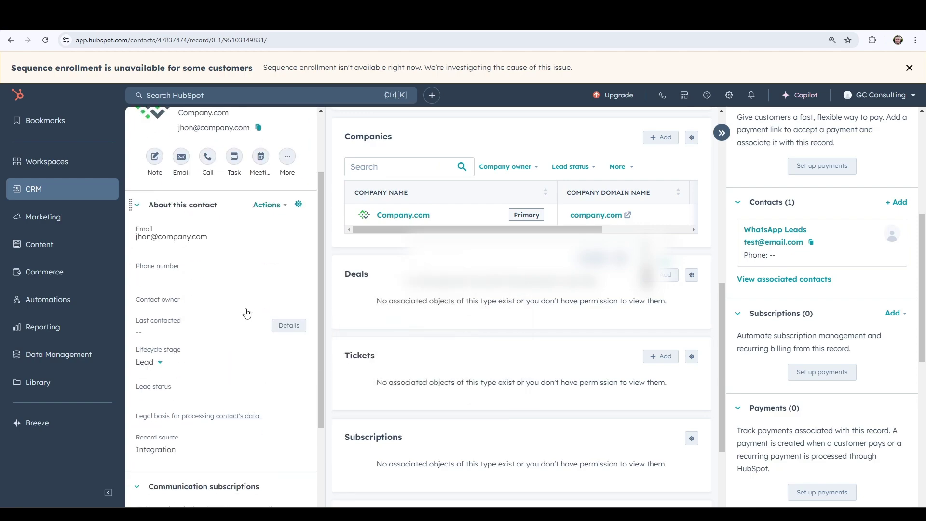
{"action": "scroll", "coordinate": [190, 274], "scroll_direction": "down", "scroll_amount": 2}
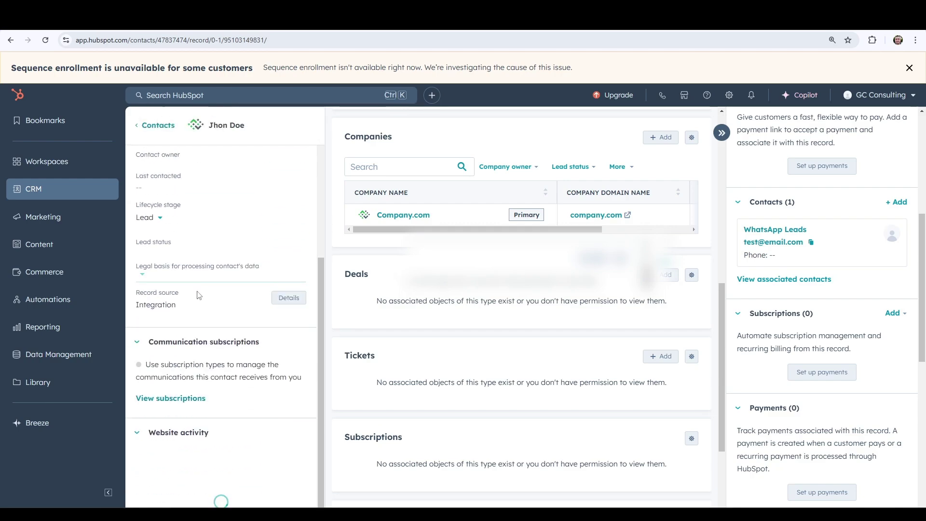
{"action": "scroll", "coordinate": [207, 381], "scroll_direction": "up", "scroll_amount": 2}
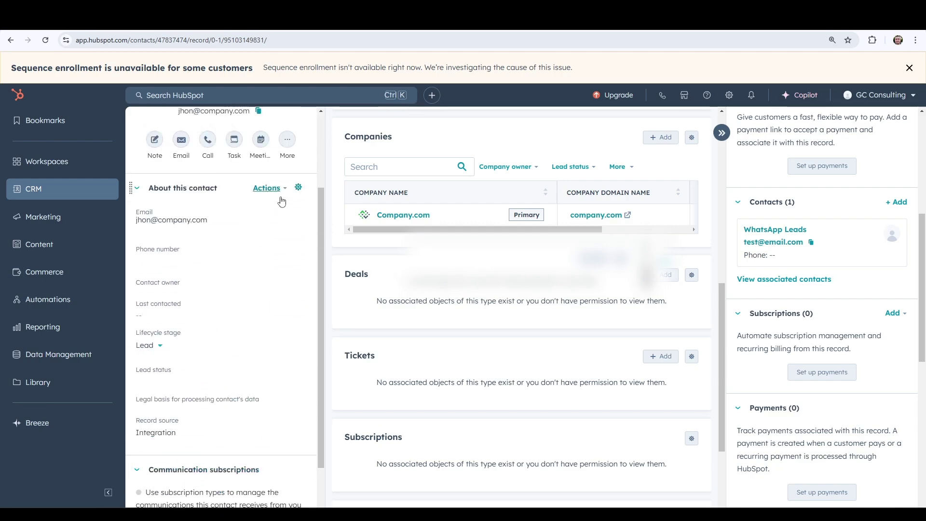
Examine which properties the About this contact card includes in the record layout editor, and return to the contact record
{"action": "left_click", "coordinate": [298, 189]}
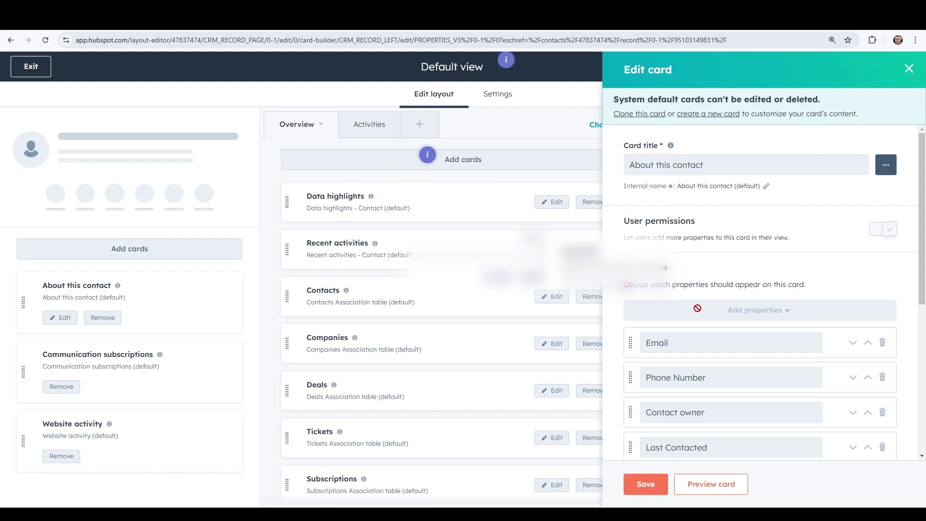
{"action": "scroll", "coordinate": [706, 241], "scroll_direction": "down", "scroll_amount": 2}
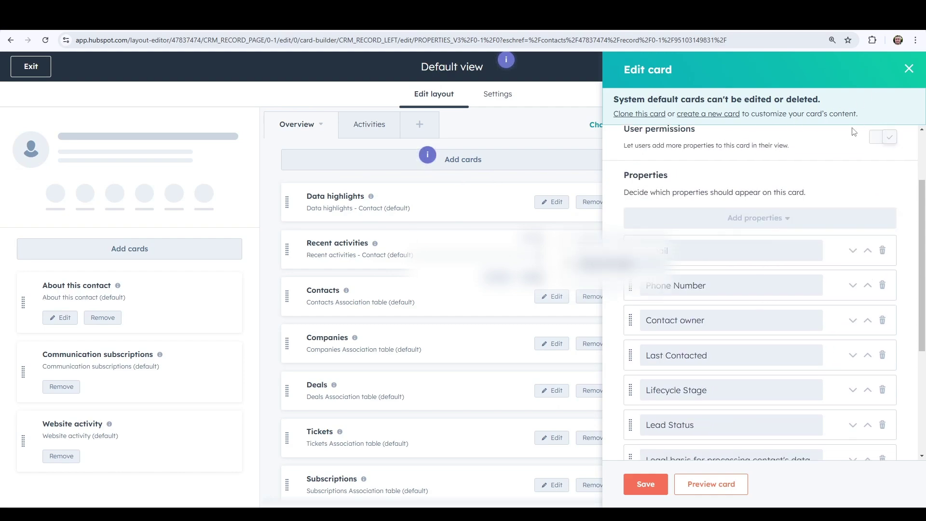
{"action": "left_click", "coordinate": [909, 68]}
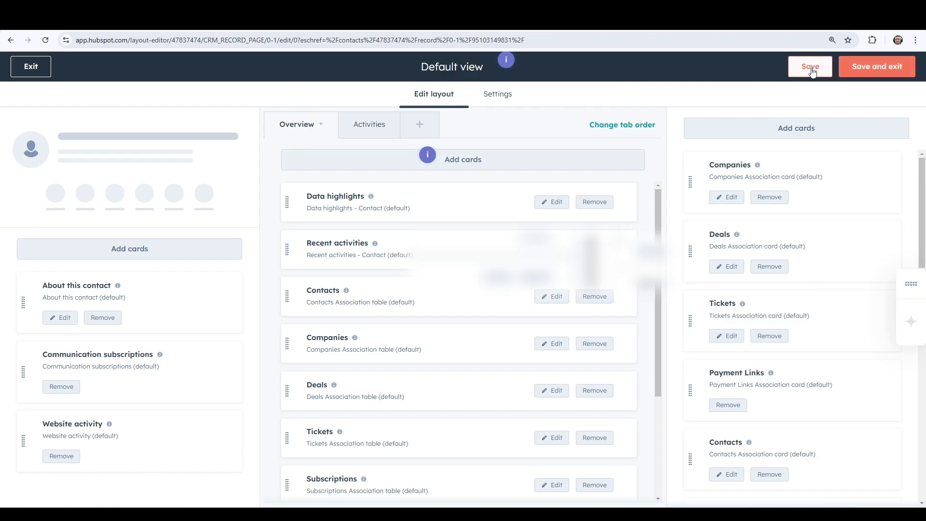
{"action": "left_click", "coordinate": [812, 71]}
{"action": "left_click", "coordinate": [43, 68]}
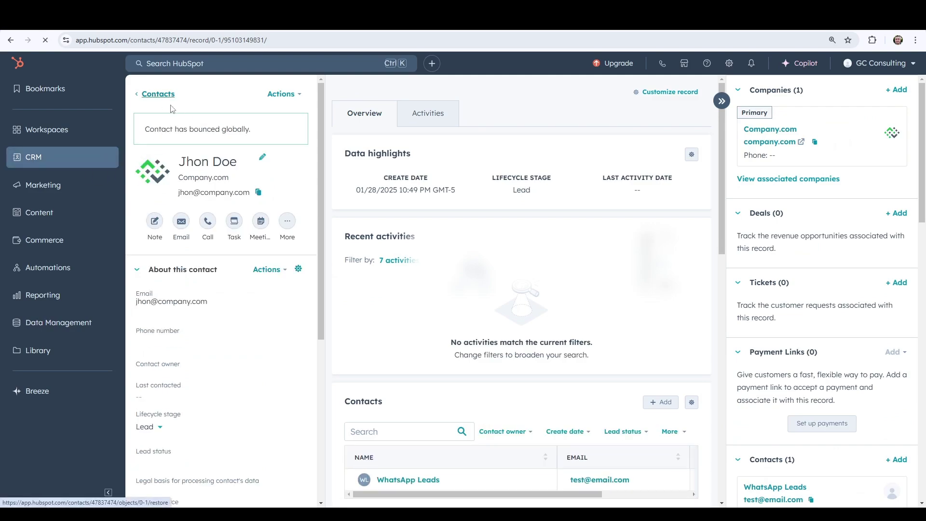
Return to the contacts list and check the new lead's WhatsApp phone number and company name columns
{"action": "left_click", "coordinate": [157, 98]}
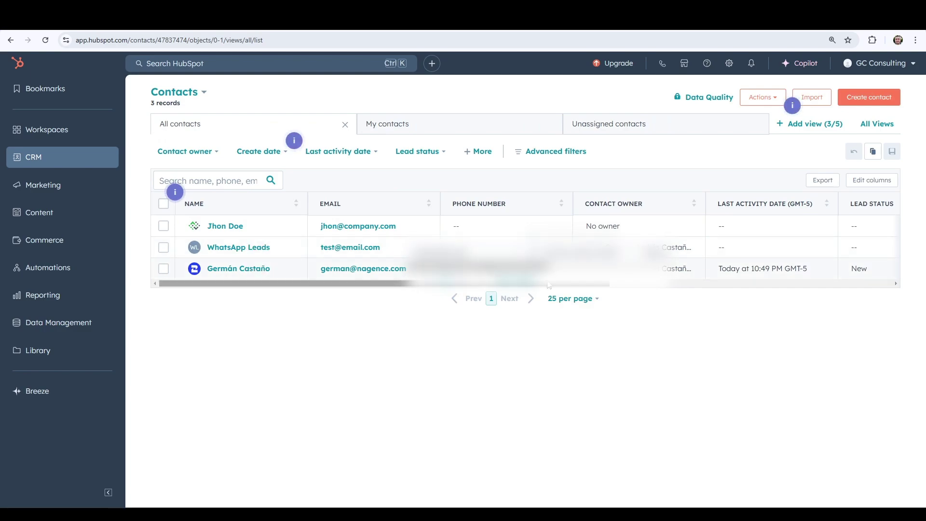
{"action": "left_click_drag", "start_coordinate": [528, 283], "coordinate": [786, 284]}
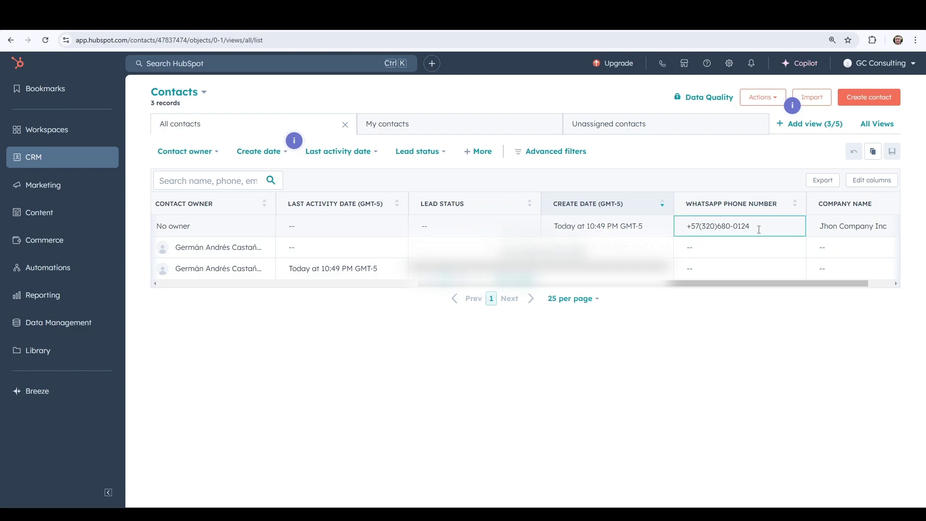
{"action": "left_click_drag", "start_coordinate": [758, 230], "coordinate": [670, 236]}
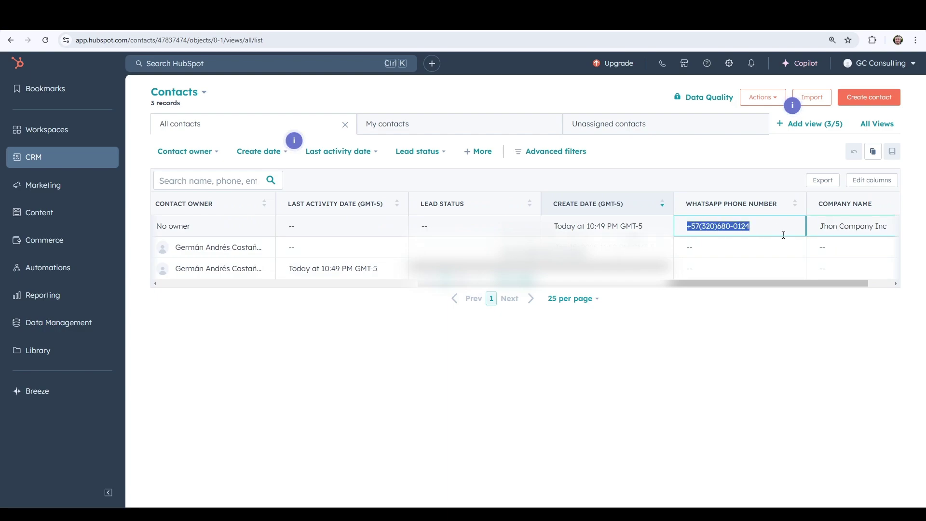
{"action": "left_click_drag", "start_coordinate": [684, 283], "coordinate": [263, 296]}
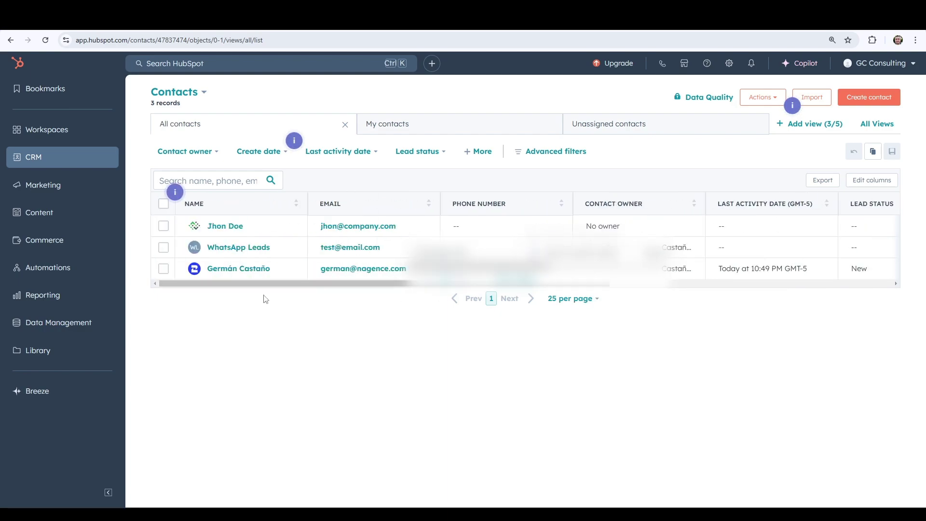